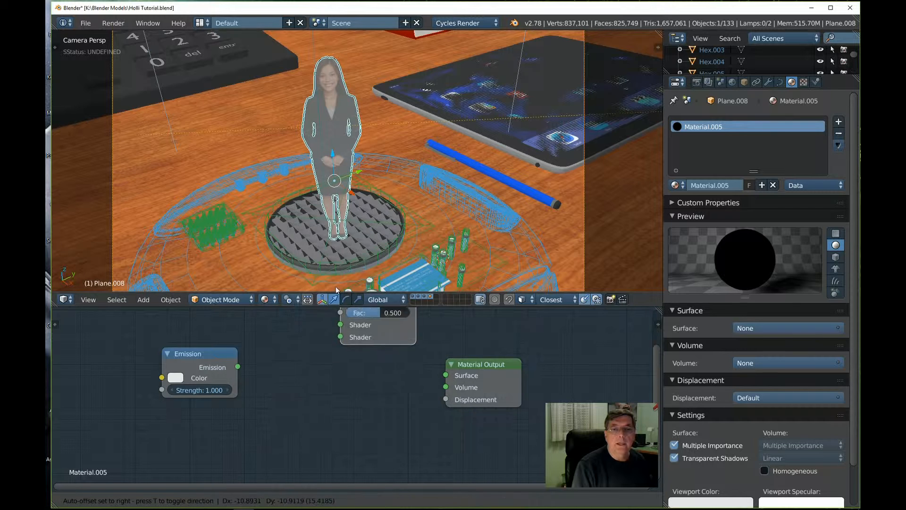
Place the Mix Shader between Emission and Material Output, feeding Emission into its first shader input and its output into Surface.
click(265, 326)
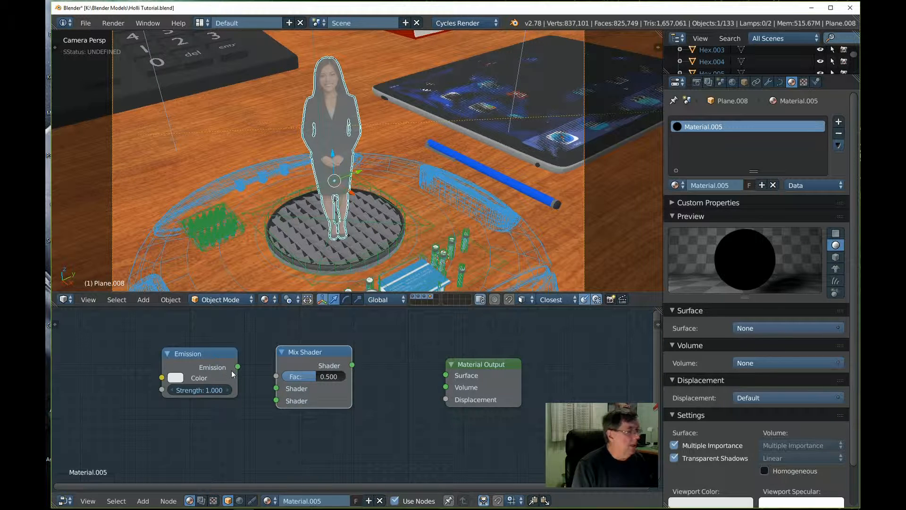
drag(237, 366, 276, 388)
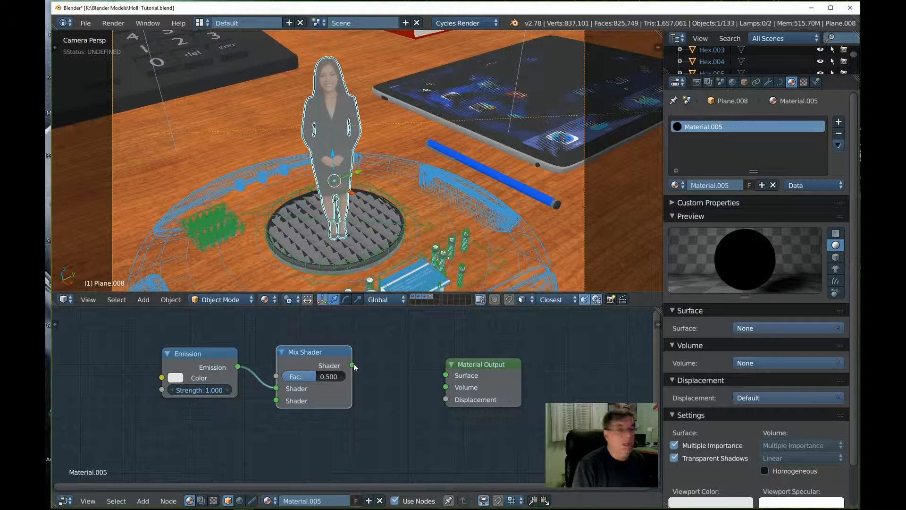
drag(352, 364, 448, 377)
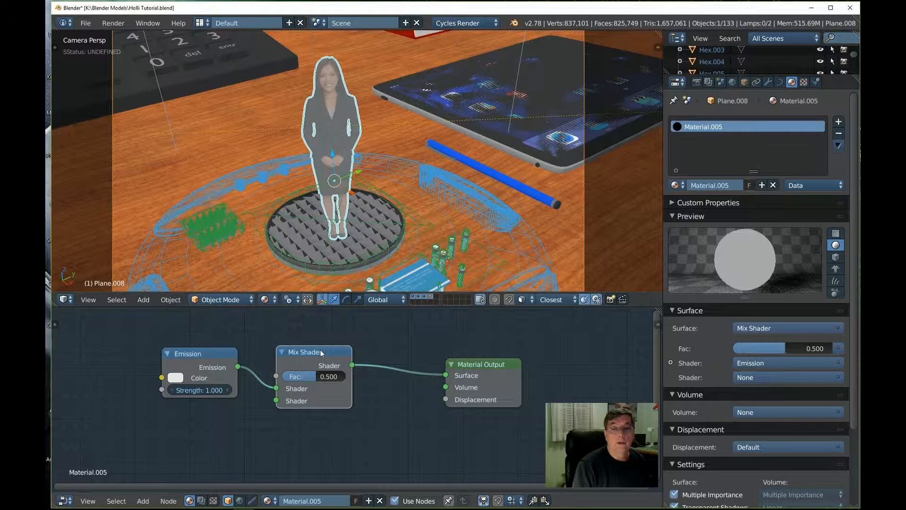
drag(320, 349, 360, 349)
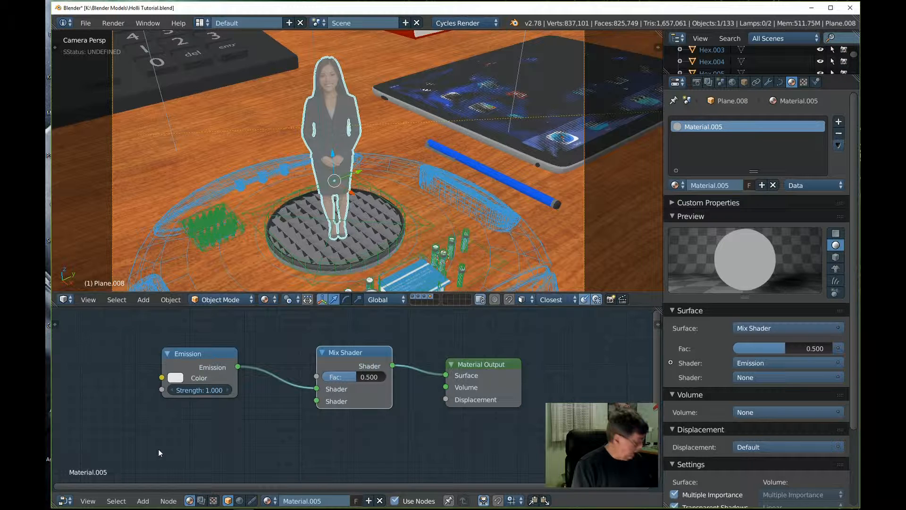
Add a Glossy BSDF shader below the Emission node and connect it to the Mix Shader's second shader input.
key(shift+a)
mouse_move(148, 429)
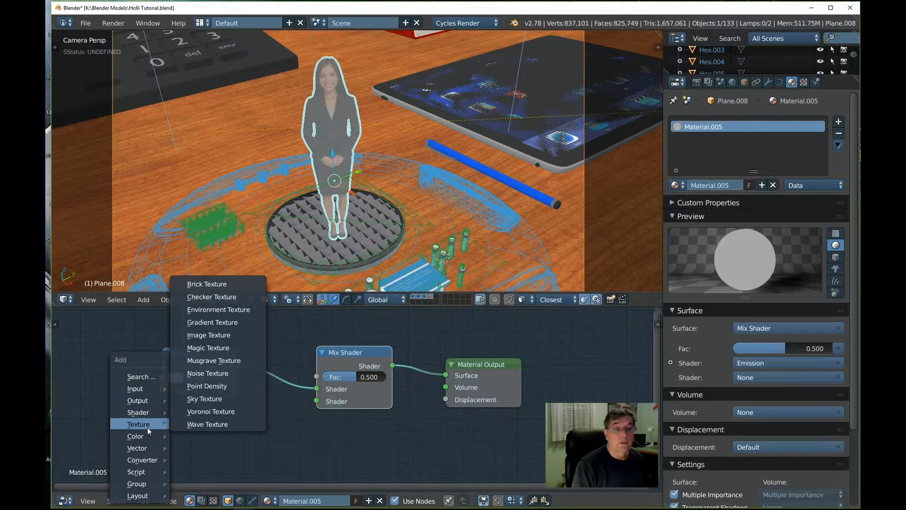
mouse_move(147, 412)
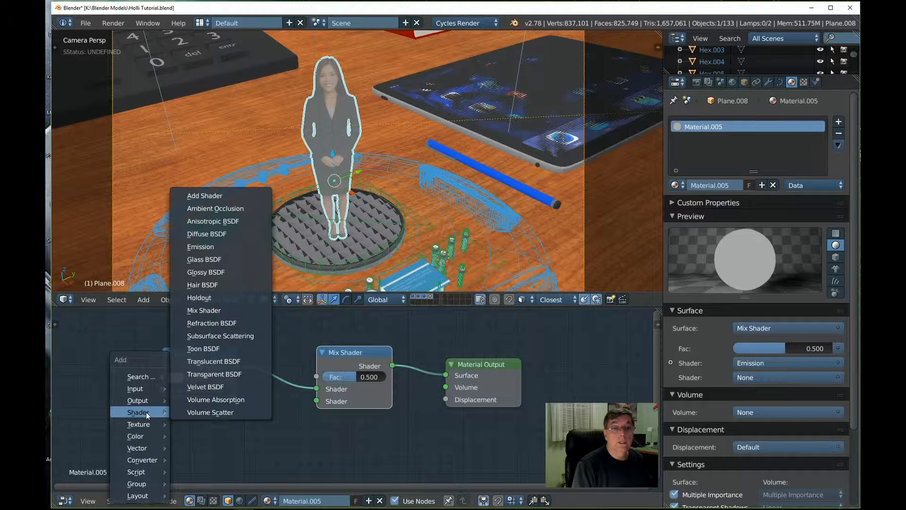
click(222, 272)
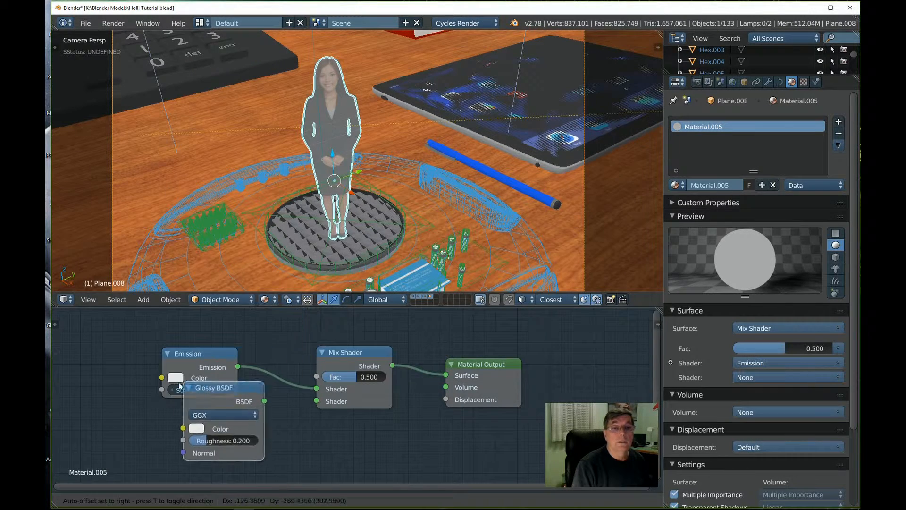
click(153, 408)
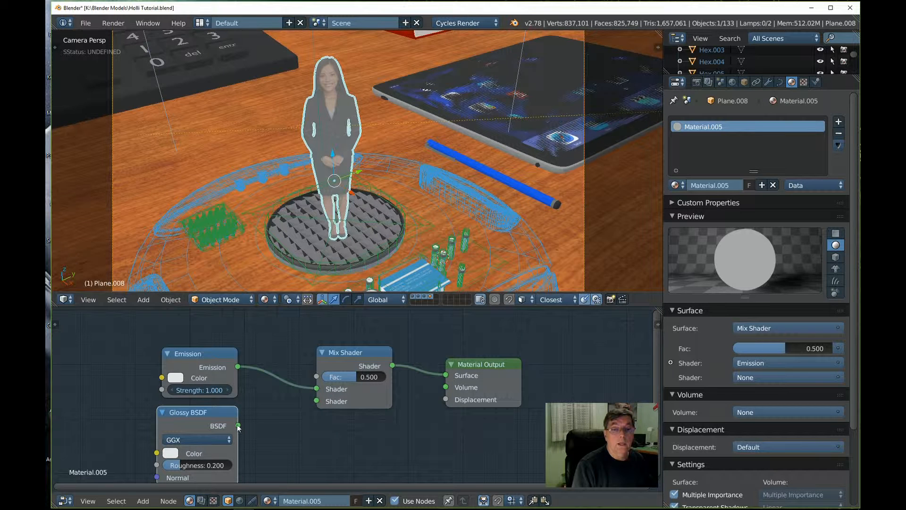
drag(238, 426, 311, 402)
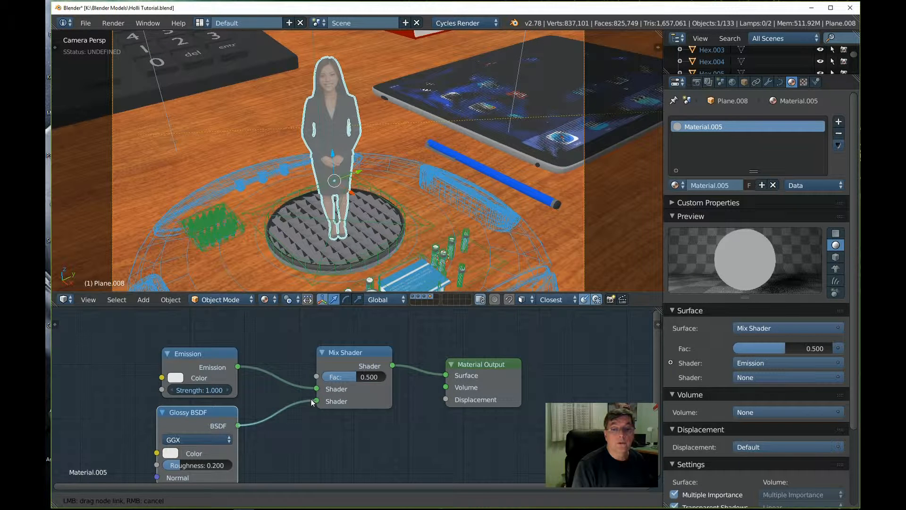
drag(311, 399, 311, 399)
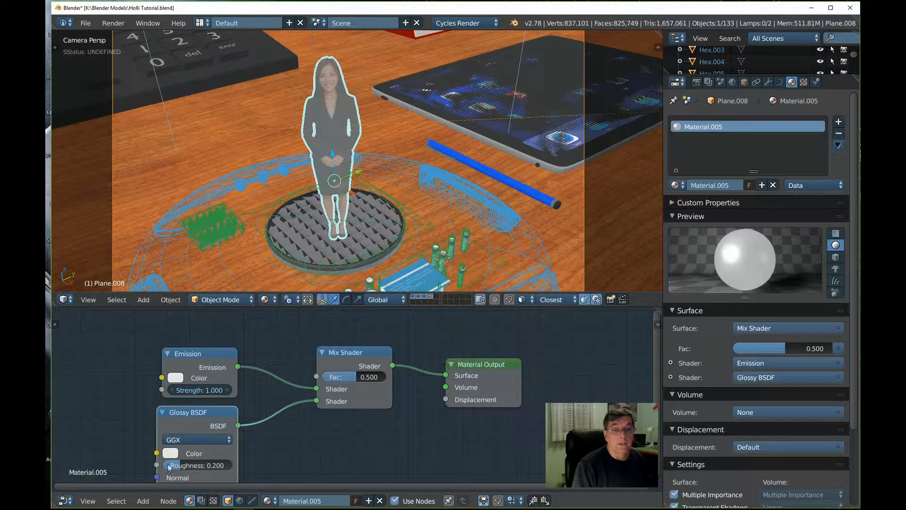
Set the Glossy BSDF roughness to 0 and the Mix Shader factor to 0.362.
click(184, 466)
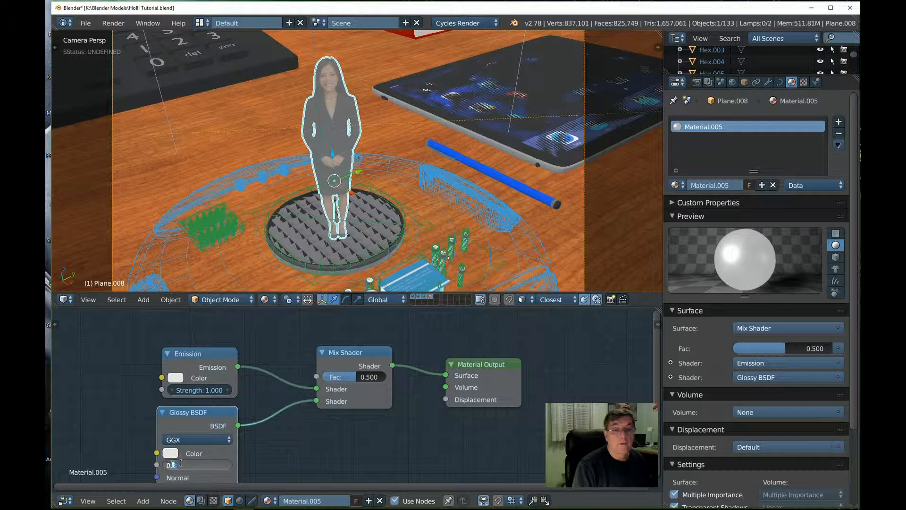
text(0)
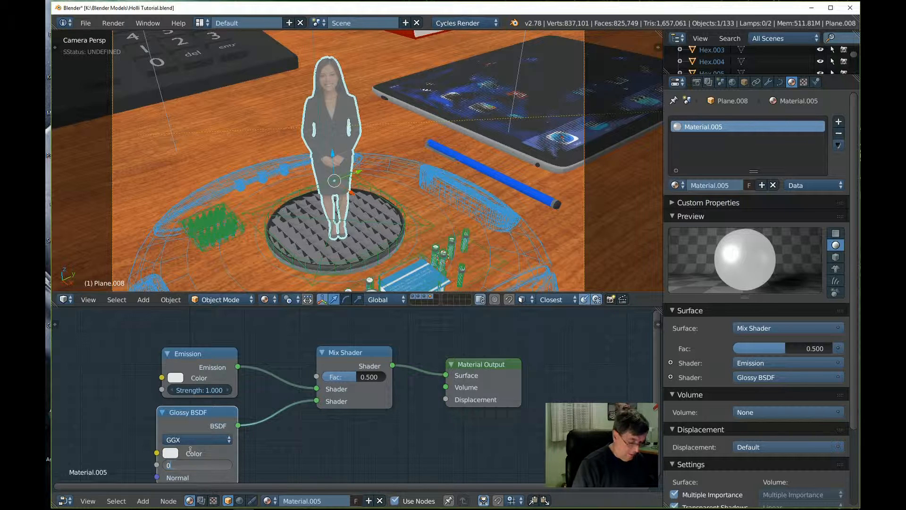
key(Return)
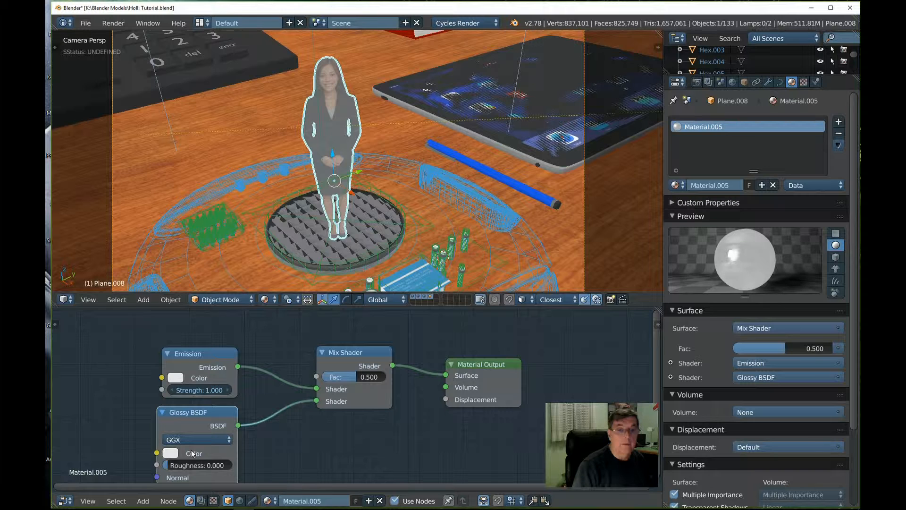
click(352, 376)
text(.362)
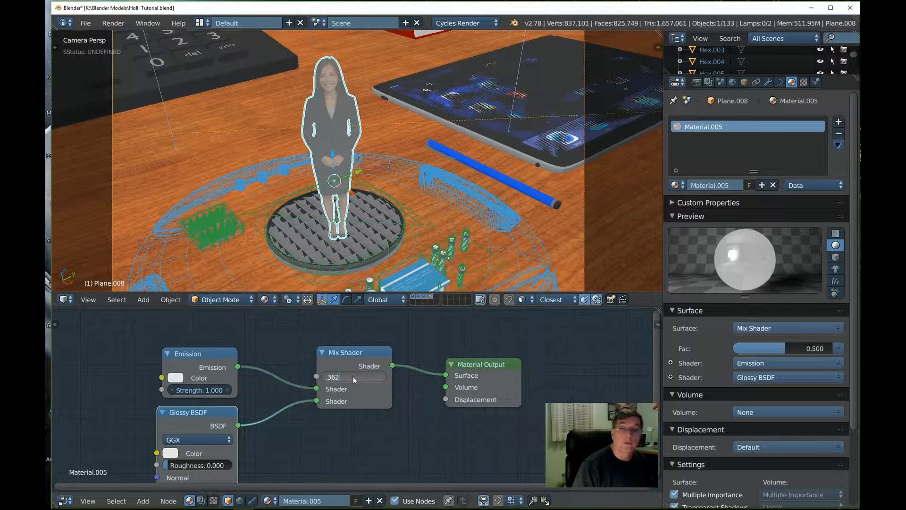
key(Return)
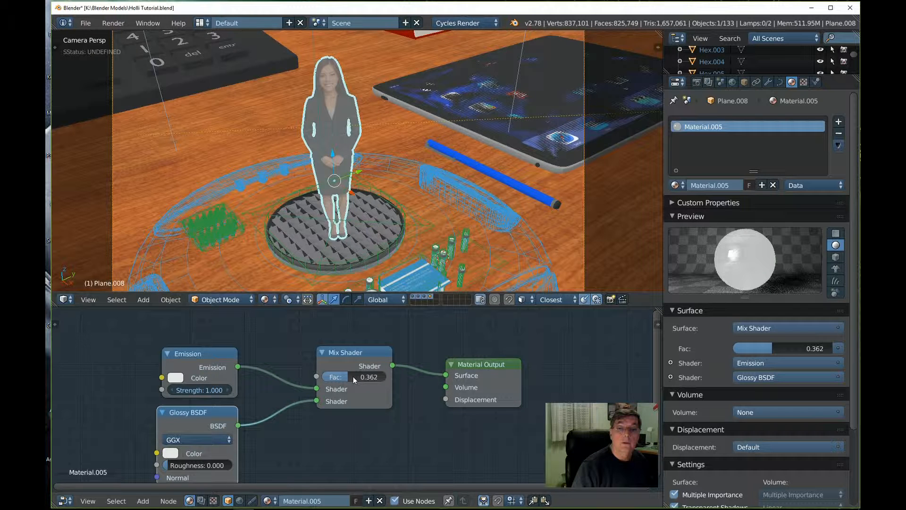
Set the Emission shader's colour to a light blue, trying a green along the way.
click(178, 378)
drag(215, 259, 227, 242)
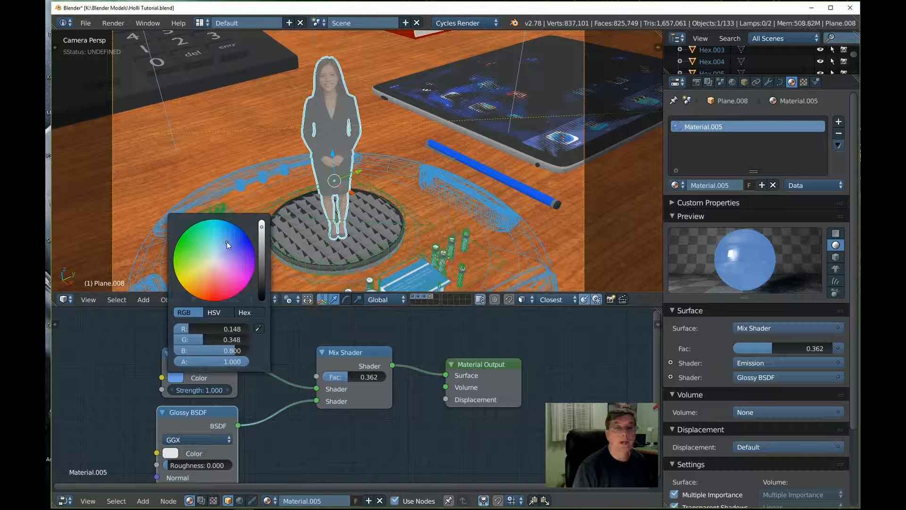
mouse_move(227, 242)
mouse_down()
mouse_move(253, 247)
mouse_move(225, 248)
mouse_move(227, 239)
mouse_up()
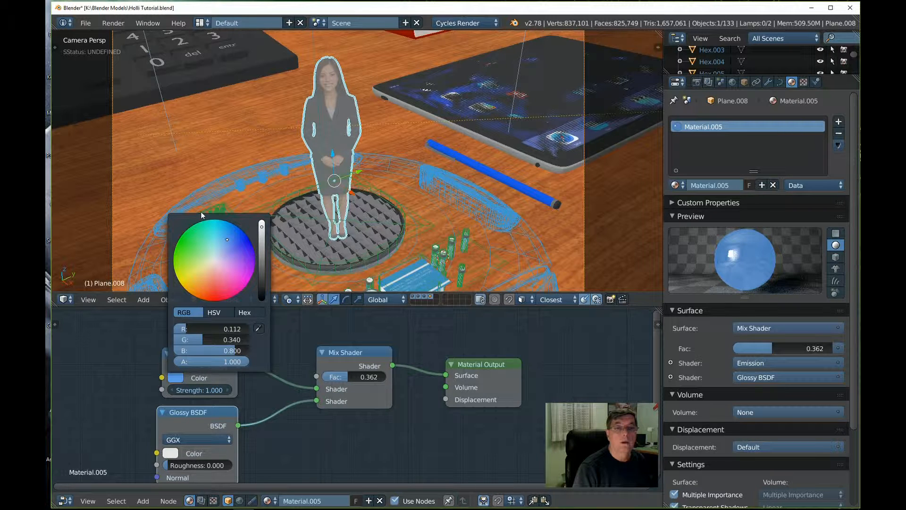
click(183, 233)
click(176, 379)
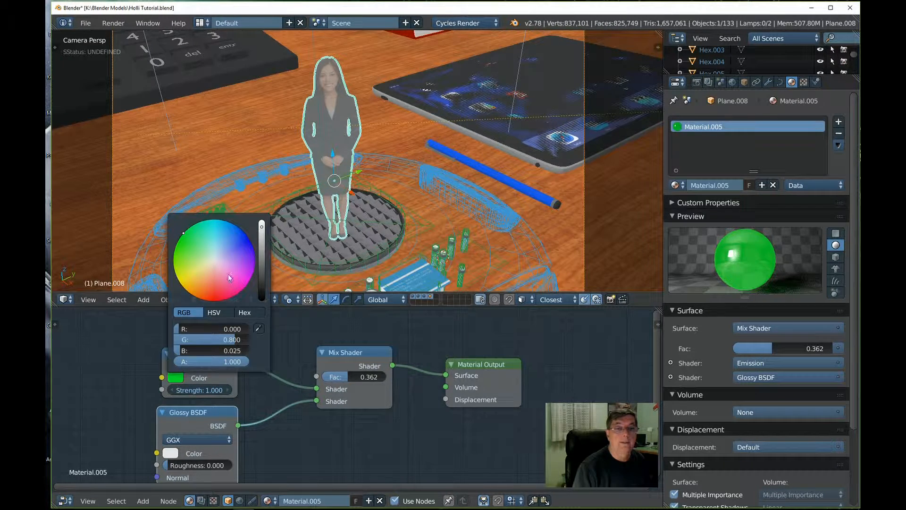
click(223, 247)
mouse_move(223, 247)
mouse_down()
mouse_move(234, 233)
mouse_move(224, 243)
mouse_up()
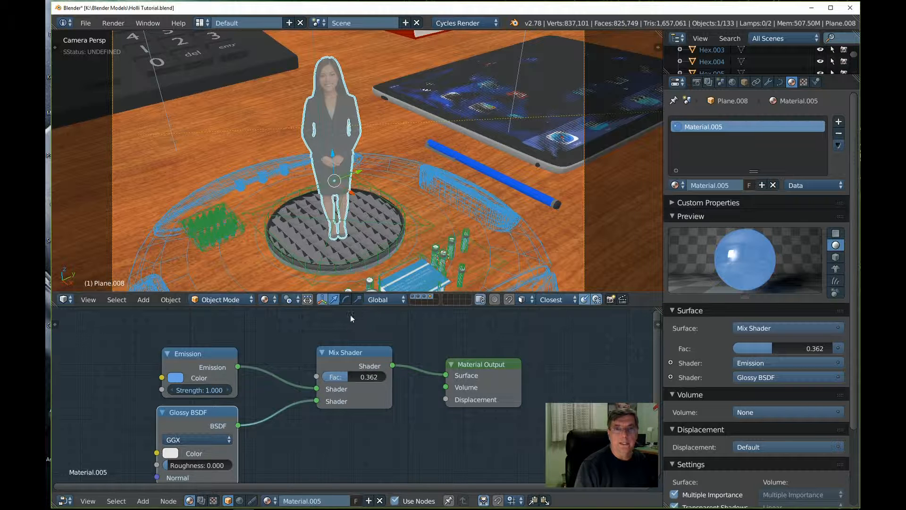
Remove the Scene render layer from the scene's render layers.
scroll(312, 260, down, 4)
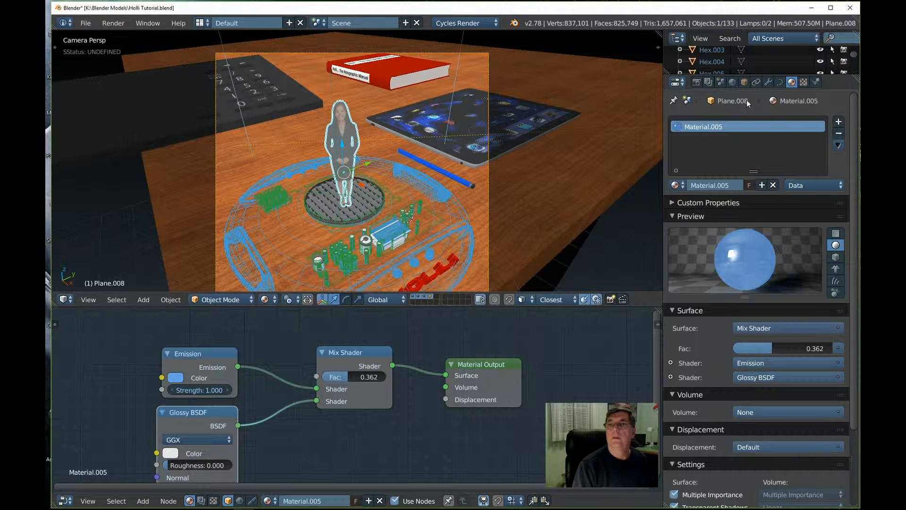
click(708, 82)
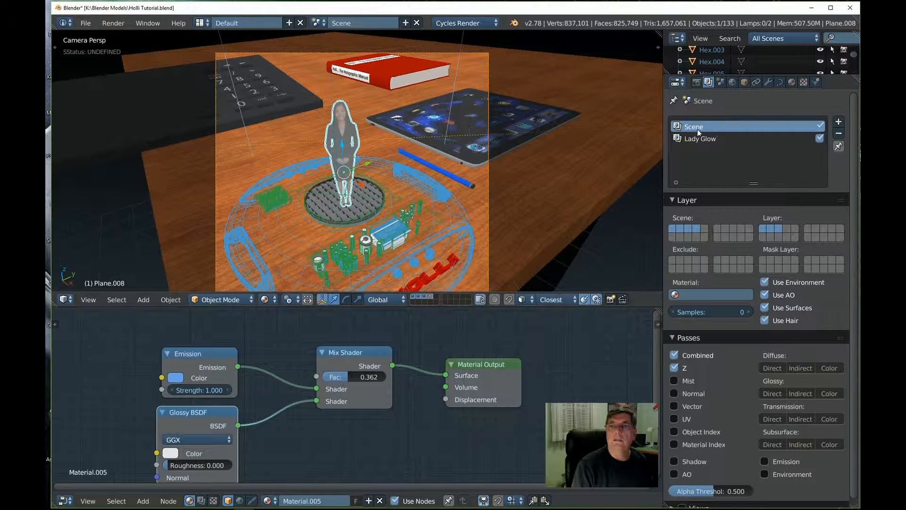
click(839, 134)
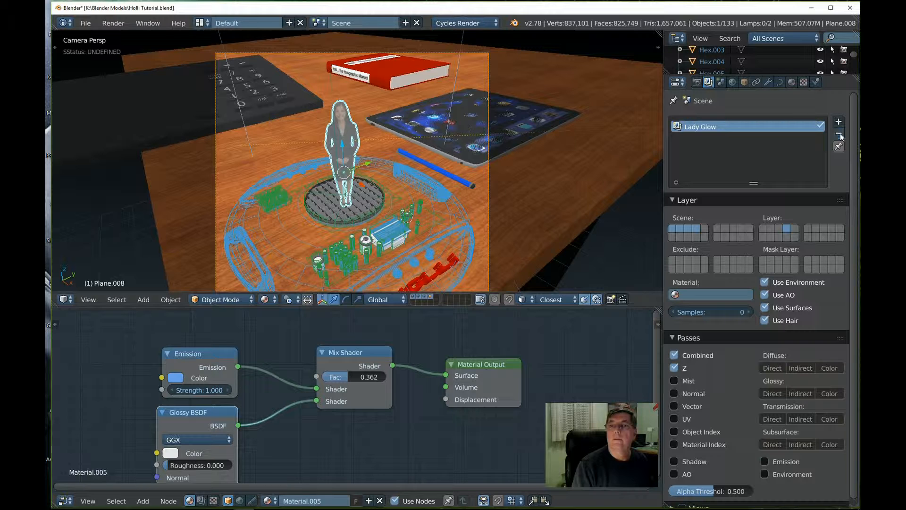
Rename the remaining Lady Glow render layer to Scene and have it include layers 1 to 3.
double_click(708, 126)
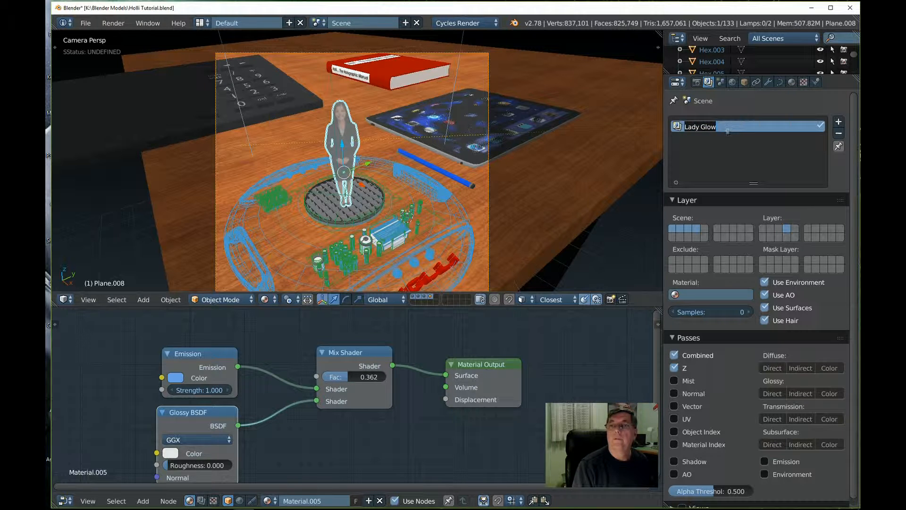
text(S)
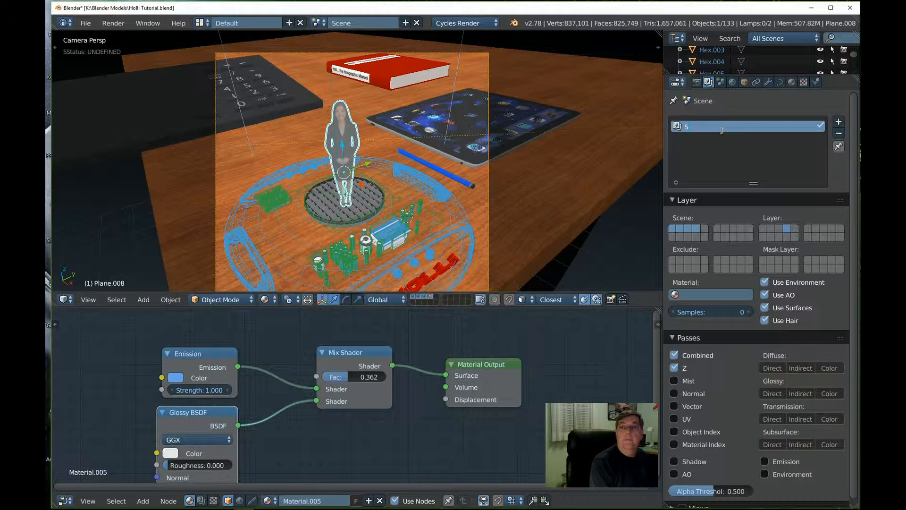
text(cene)
key(Return)
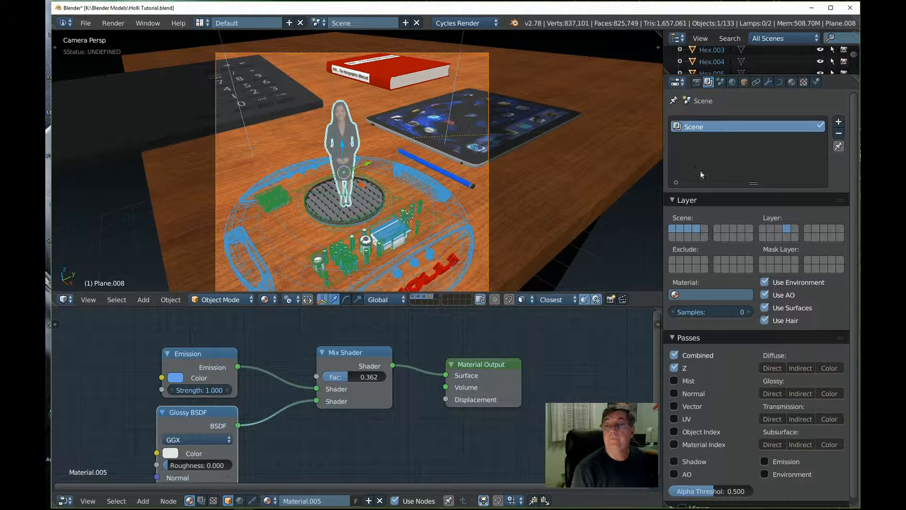
click(763, 228)
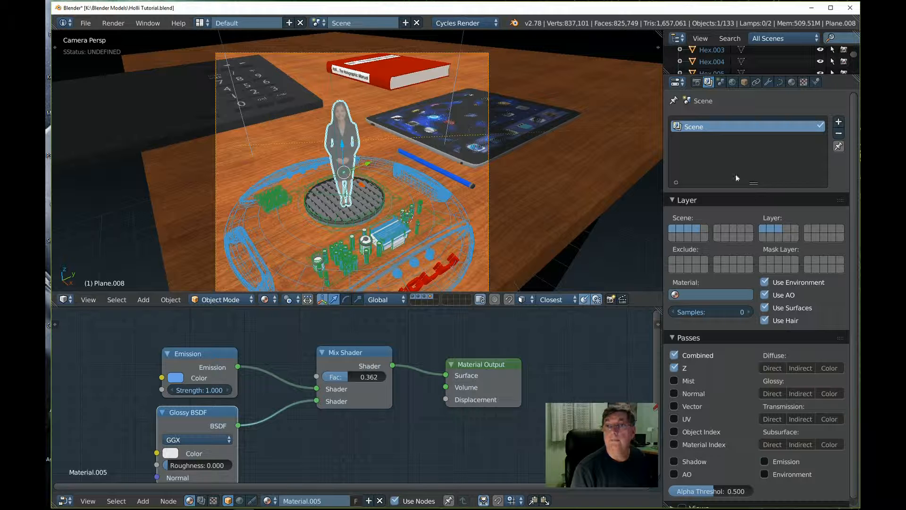
Add a second render layer named Lady Glow that includes only layer 4.
click(840, 122)
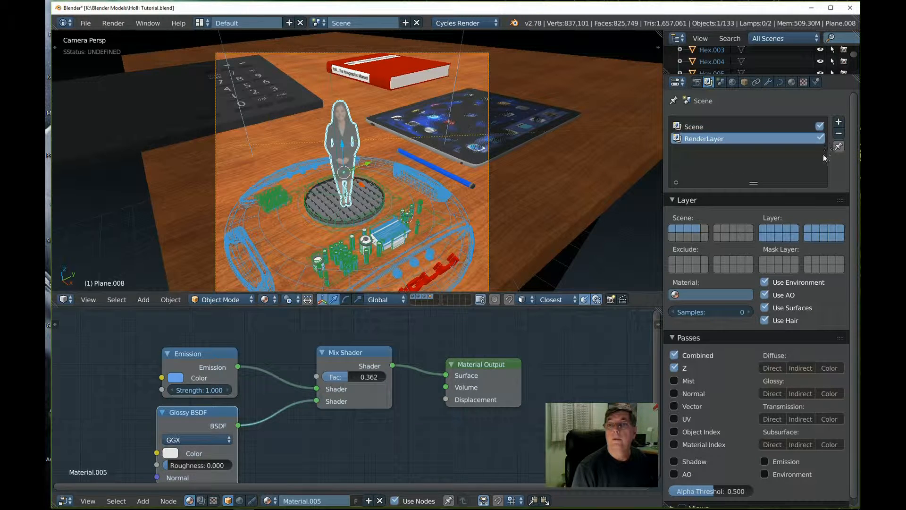
double_click(720, 138)
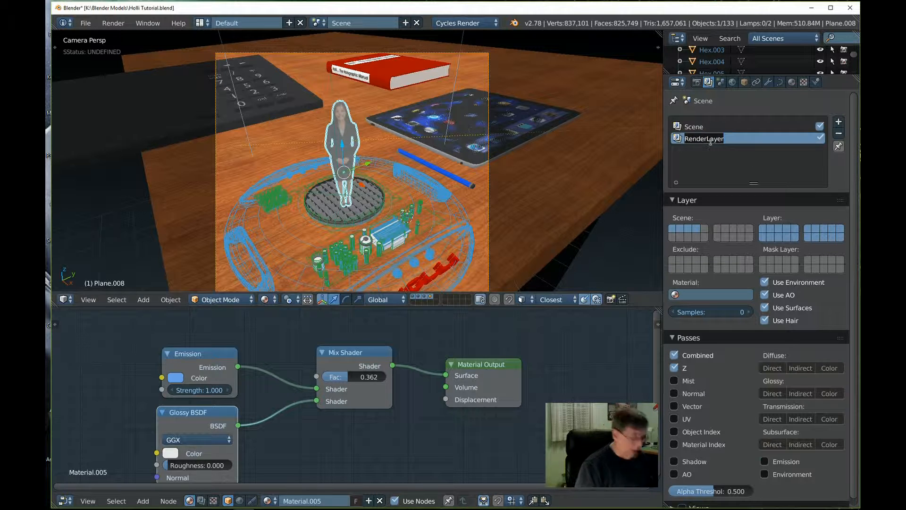
text(Lad)
text(y E)
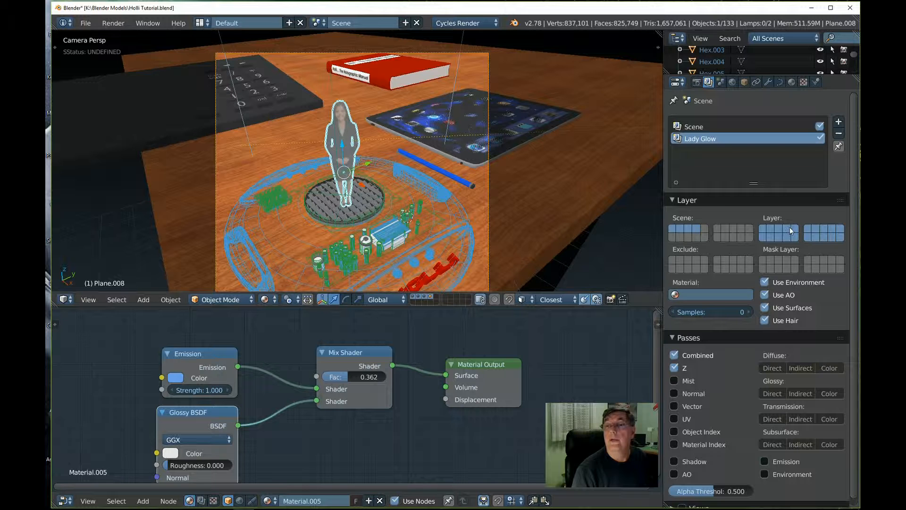
click(786, 228)
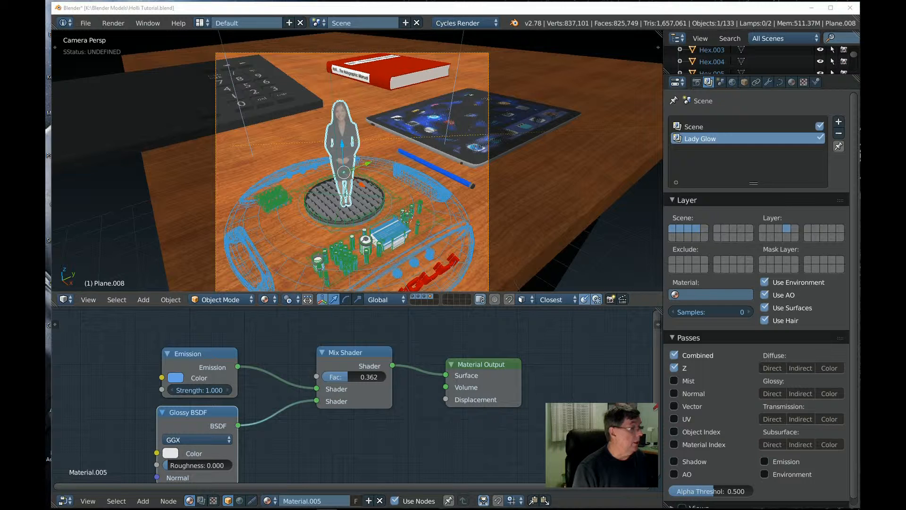
Switch to the Compositing screen layout and change the large 3D view into a Node Editor showing the compositing nodes.
click(207, 23)
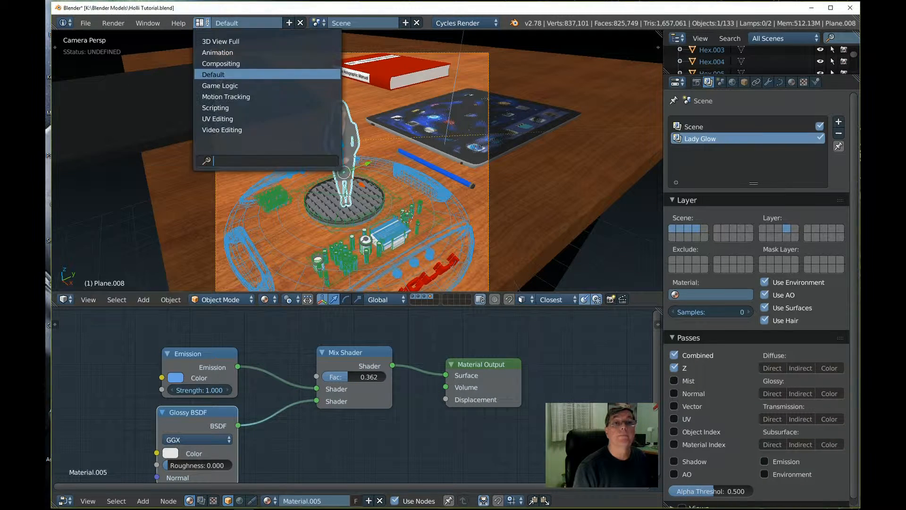
click(222, 64)
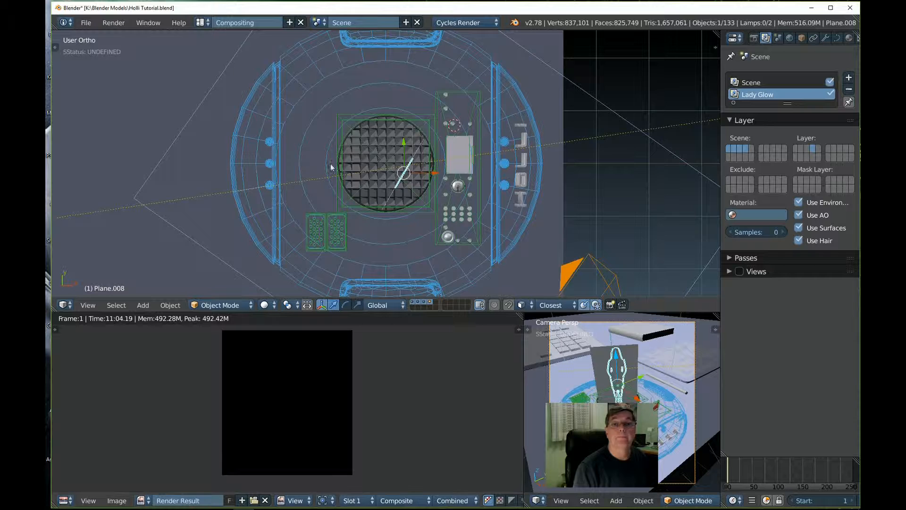
scroll(327, 206, down, 4)
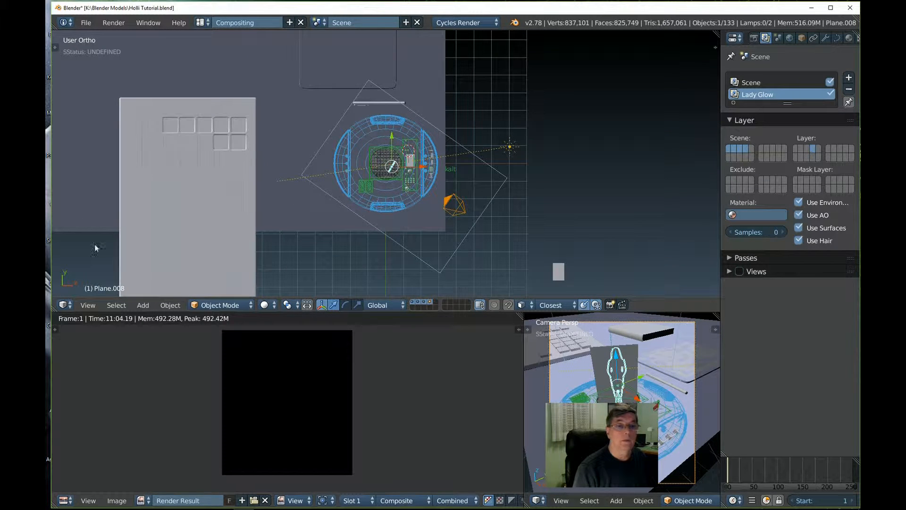
click(70, 305)
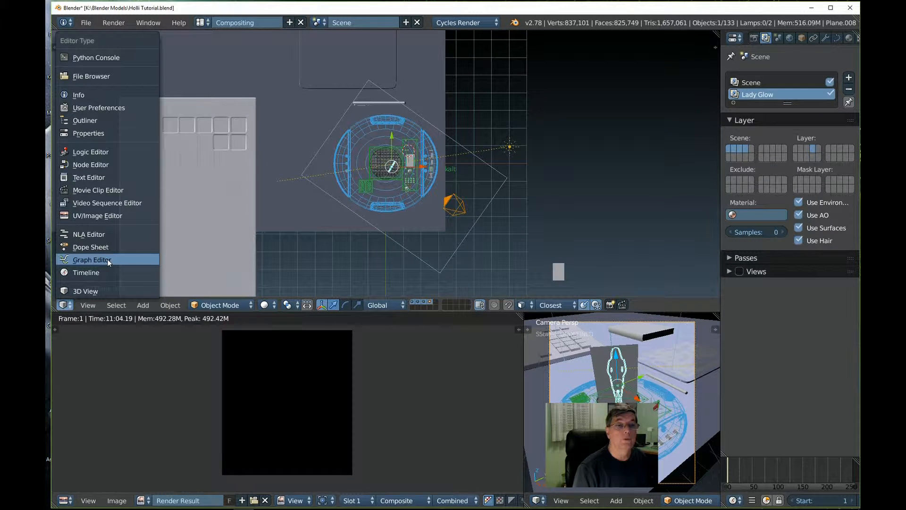
click(105, 163)
scroll(508, 161, up, 3)
middle_drag(497, 116, 457, 190)
scroll(448, 158, up, 2)
scroll(473, 178, up, 3)
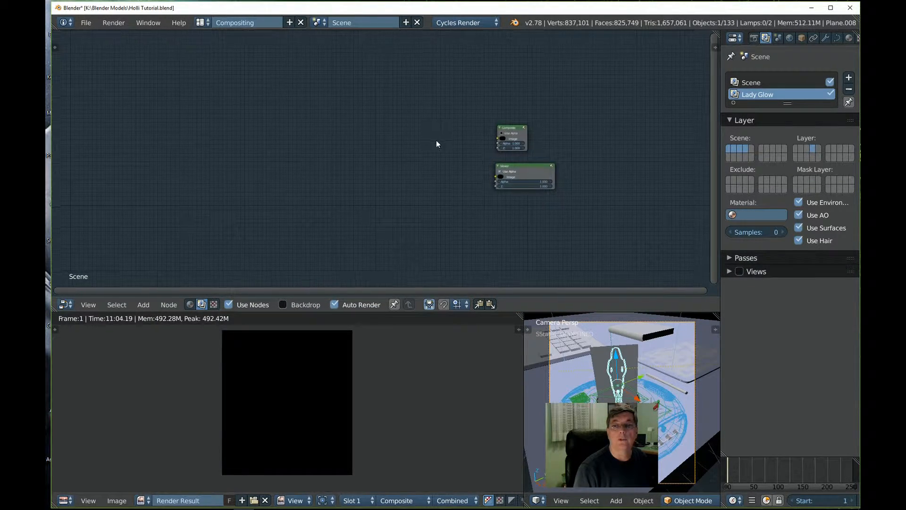
Turn the compositing node area into a 3D View and preview the scene through the camera with Rendered shading.
scroll(450, 166, up, 2)
middle_drag(479, 168, 401, 150)
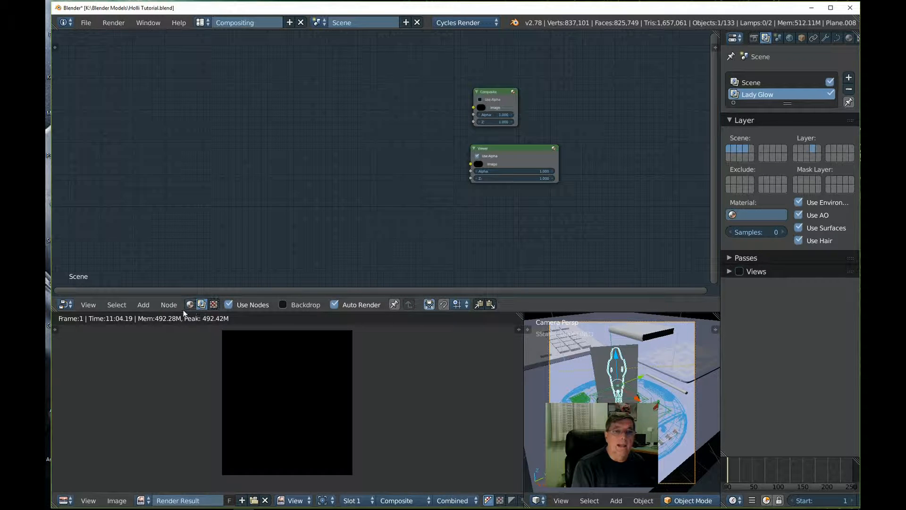
click(67, 305)
click(79, 291)
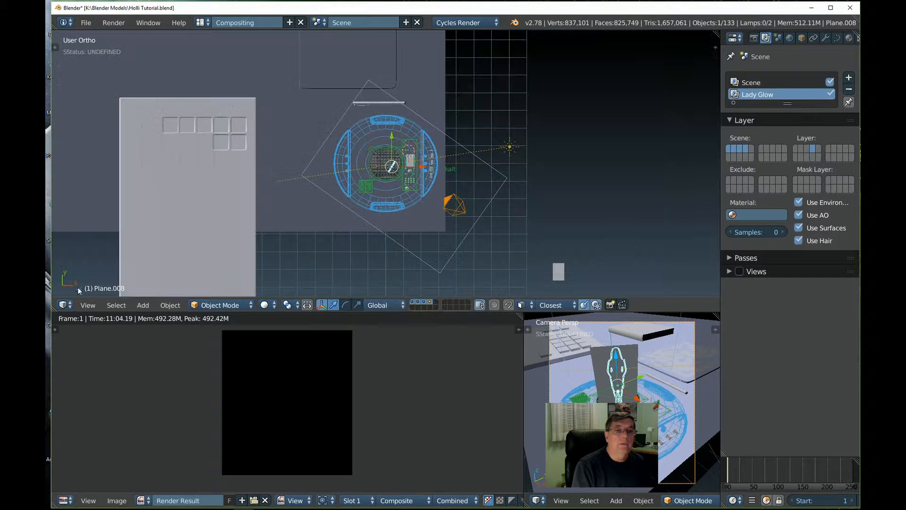
click(273, 305)
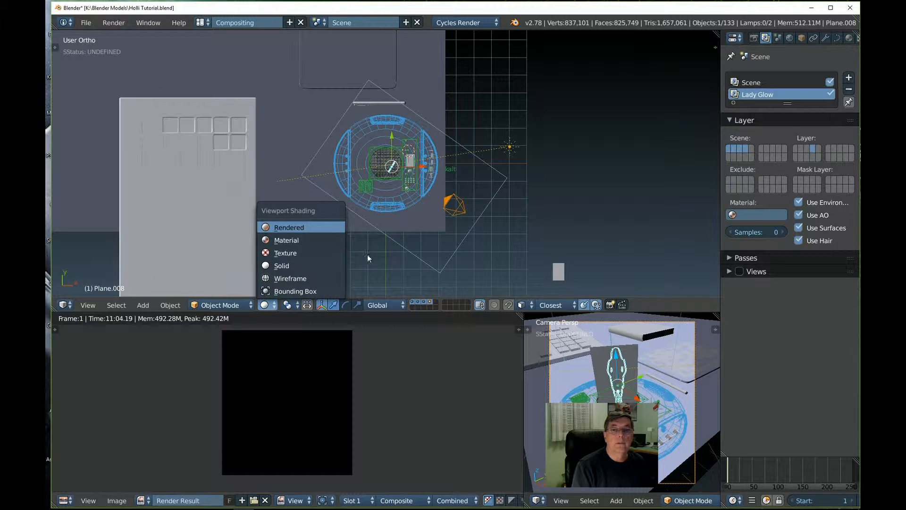
key(Return)
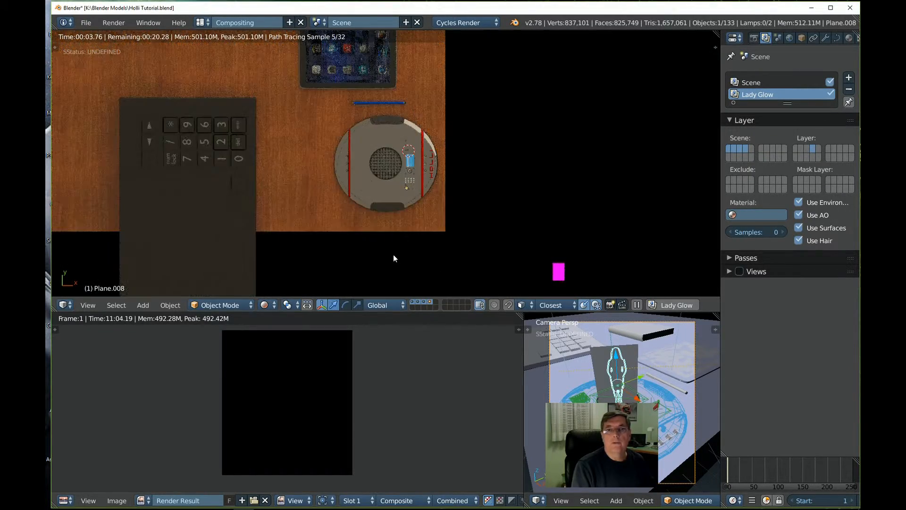
shift+middle_drag(394, 256, 389, 246)
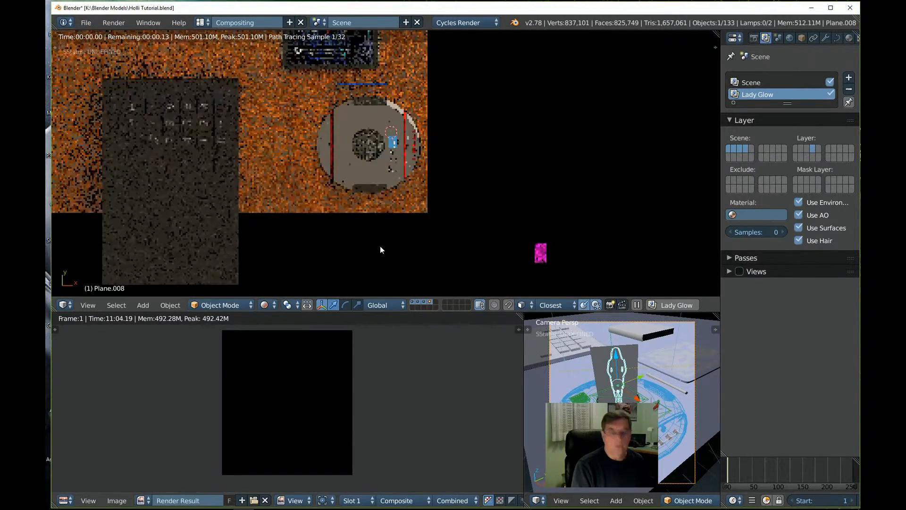
key(KP_0)
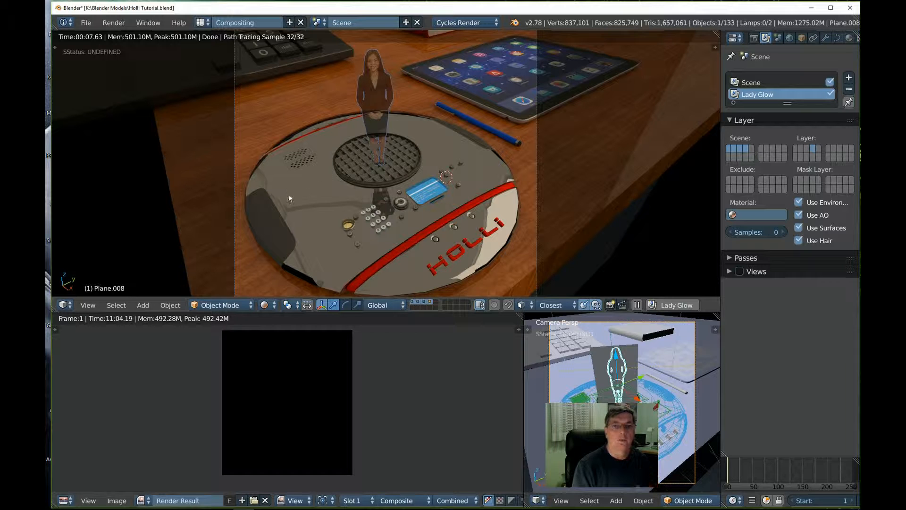
Switch the large rendered 3D View back to the Node Editor with the Composite and Viewer nodes.
click(71, 306)
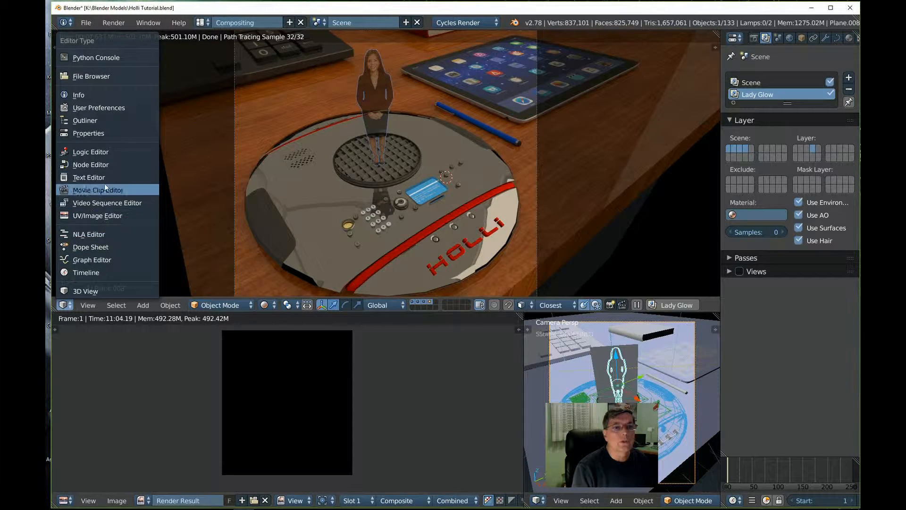
click(101, 164)
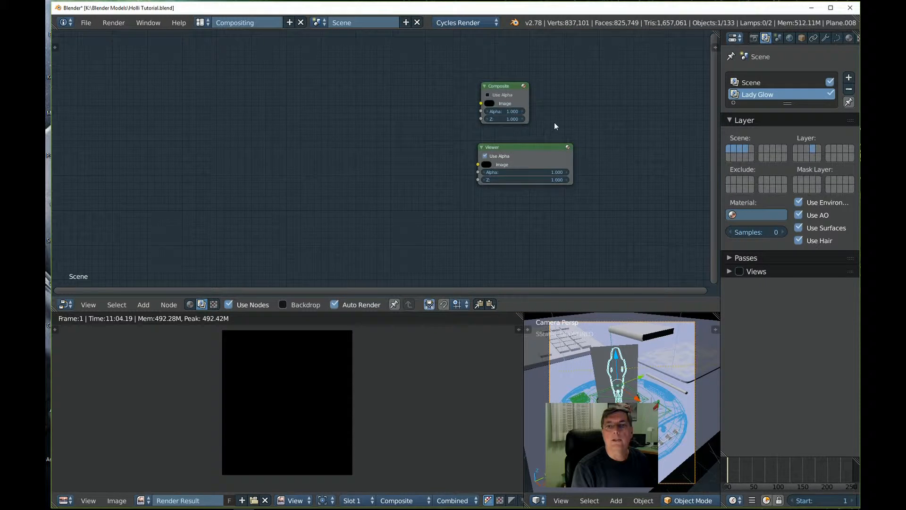
scroll(553, 120, up, 1)
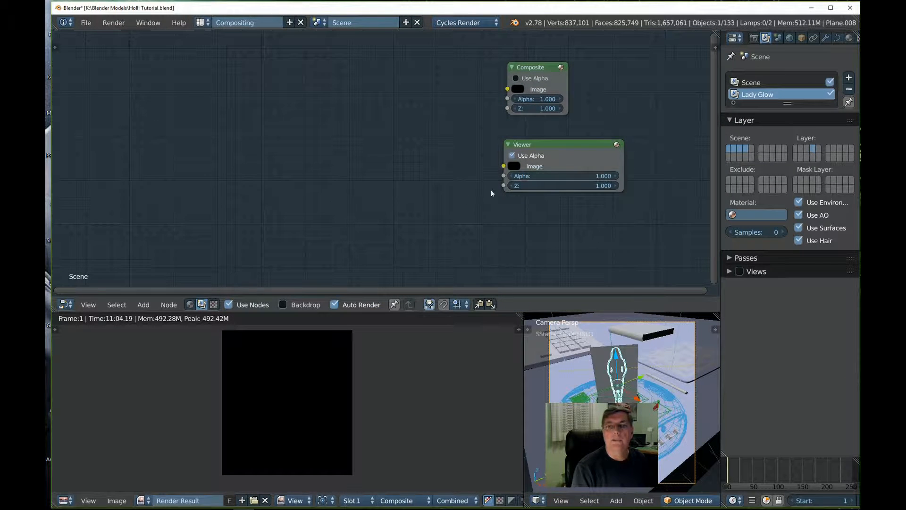
scroll(457, 223, down, 1)
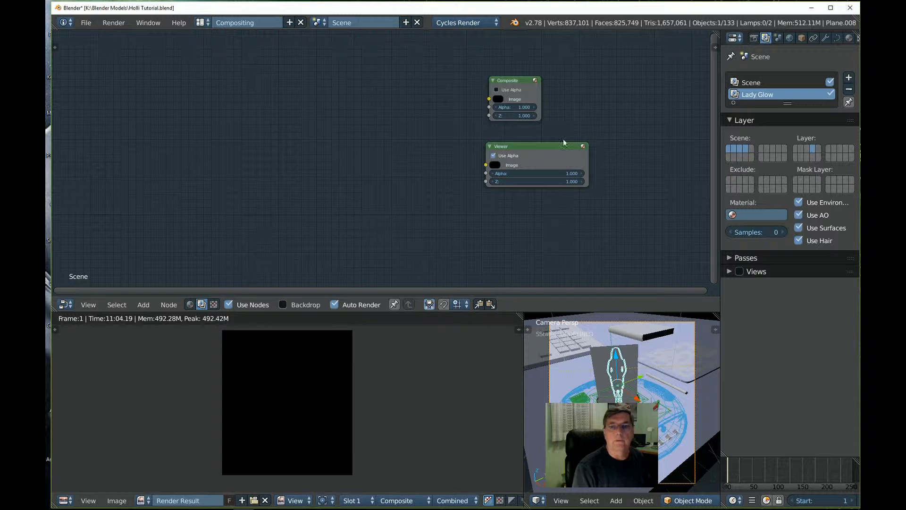
scroll(379, 179, down, 2)
middle_drag(342, 186, 424, 200)
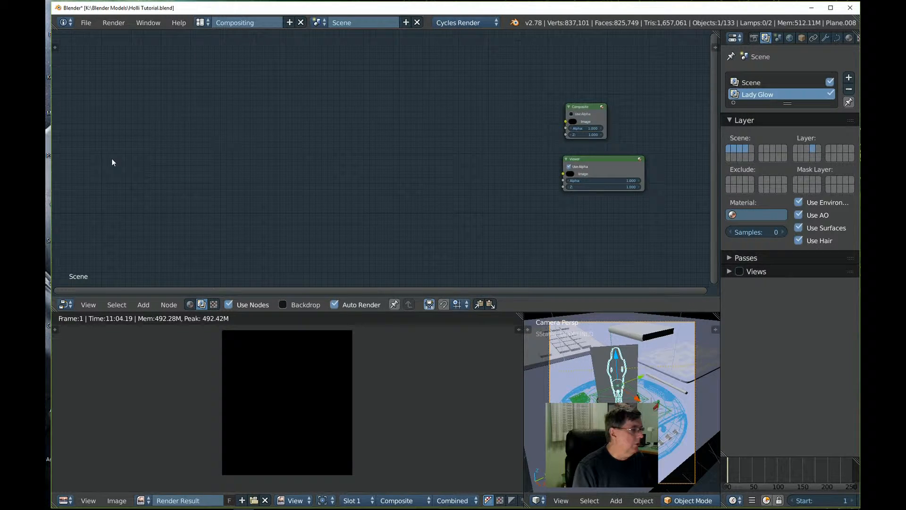
Add a Render Layers node well to the left of the Composite and Viewer nodes.
key(shift+a)
click(188, 172)
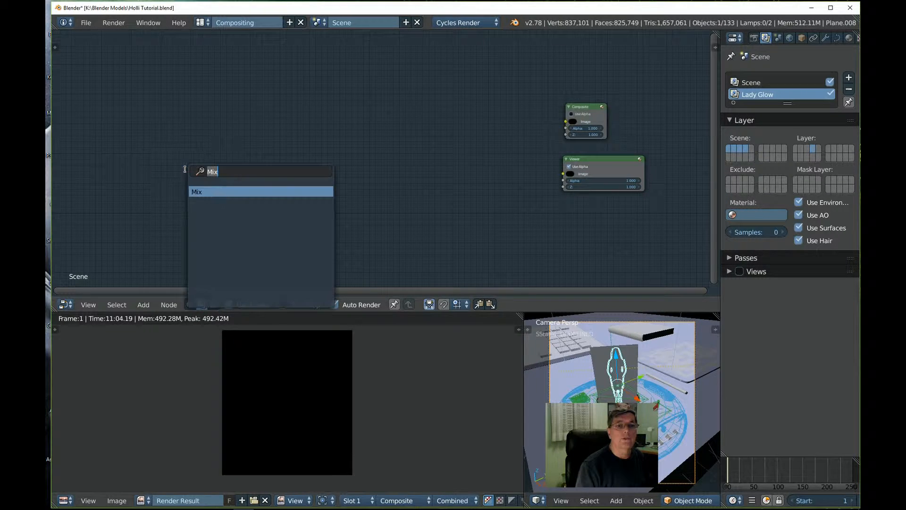
text(rend)
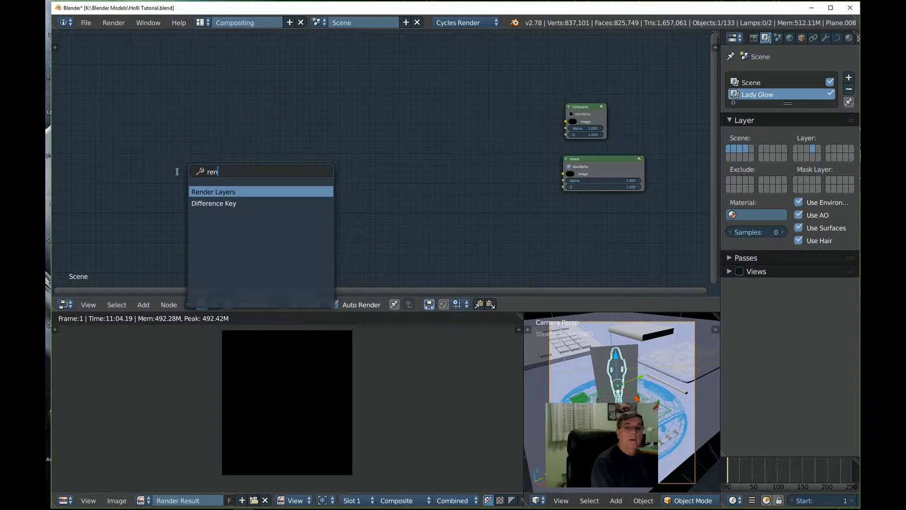
click(209, 193)
click(152, 71)
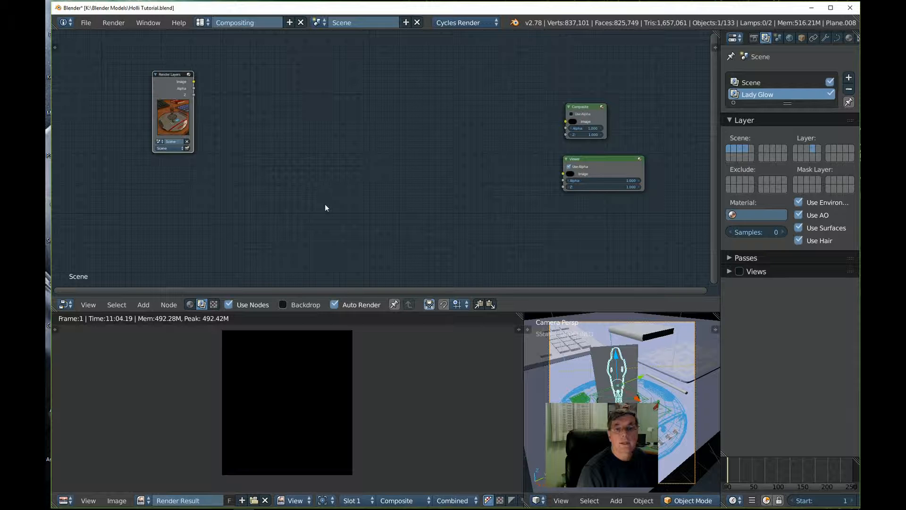
Maximize the Node Editor and place a duplicate of the Render Layers node directly below the original.
key(shift+space)
key(Home)
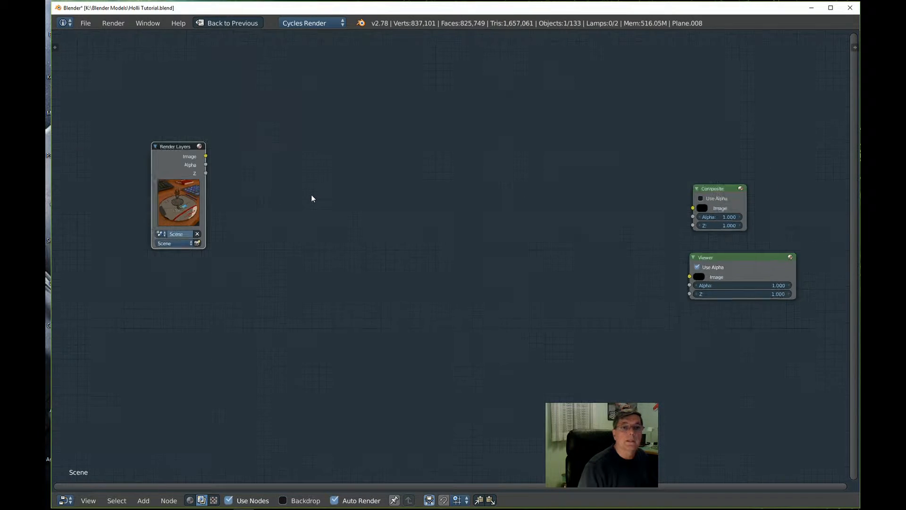
middle_drag(230, 216, 409, 256)
scroll(397, 257, up, 3)
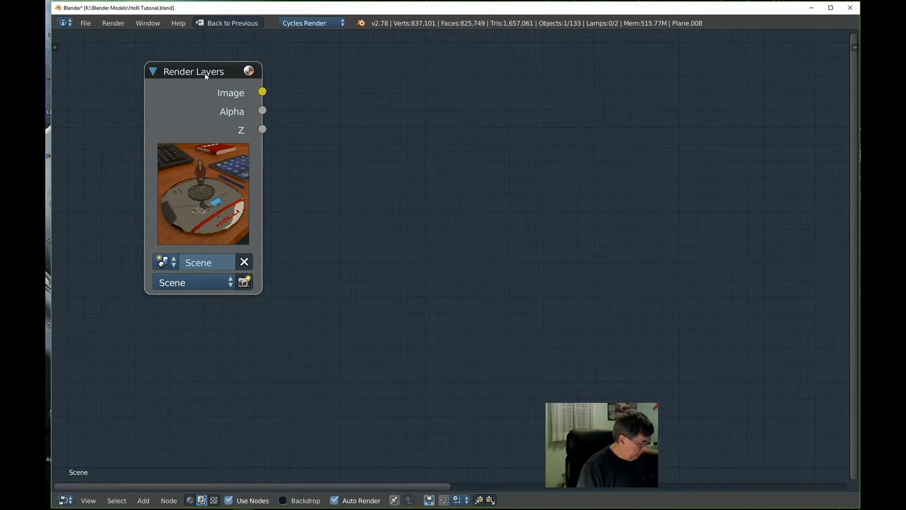
key(shift+d)
click(203, 328)
Set the upper Render Layers node to the Scene layer and the lower one to Lady Glow.
scroll(323, 344, down, 1)
middle_drag(323, 344, 308, 249)
click(261, 180)
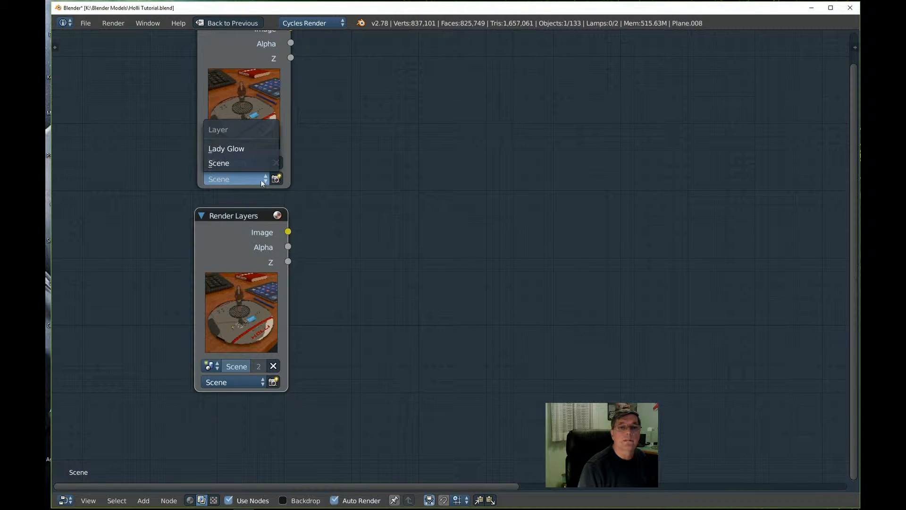
click(226, 163)
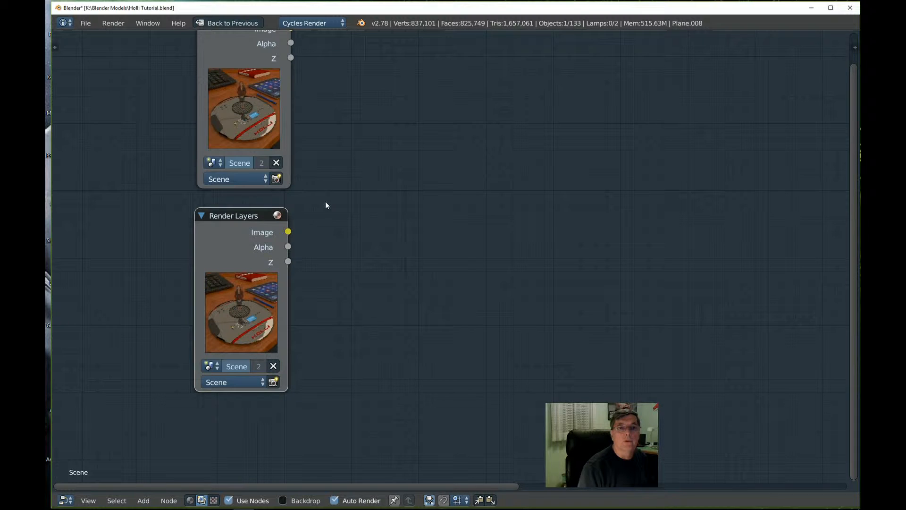
click(263, 382)
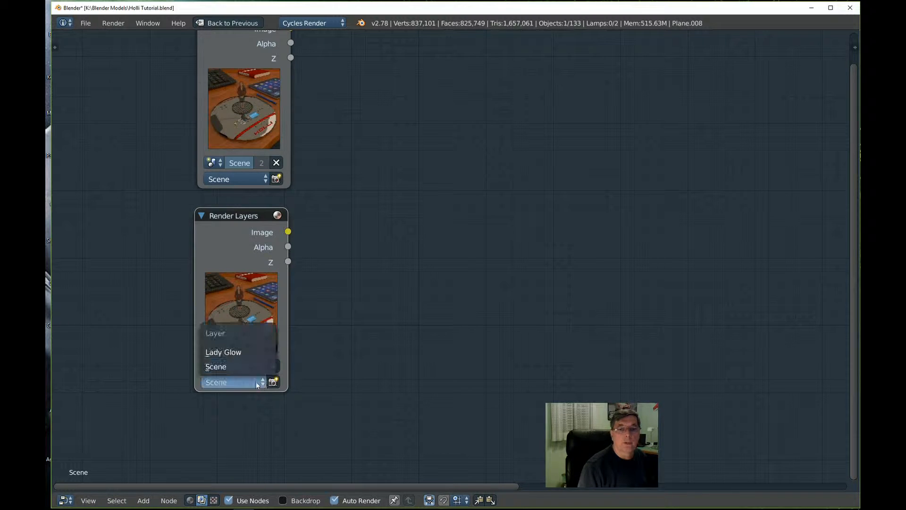
click(245, 353)
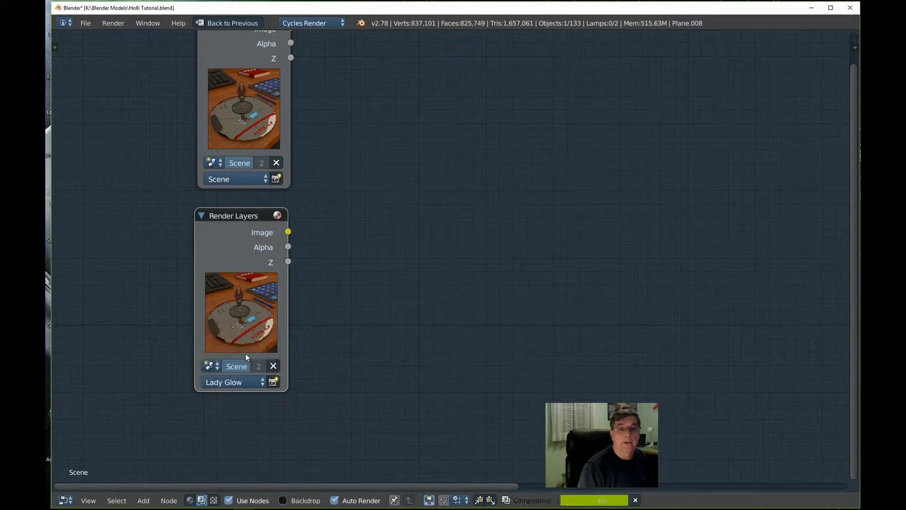
Examine the preview image of the Lady Glow Render Layers node up close.
scroll(230, 301, up, 5)
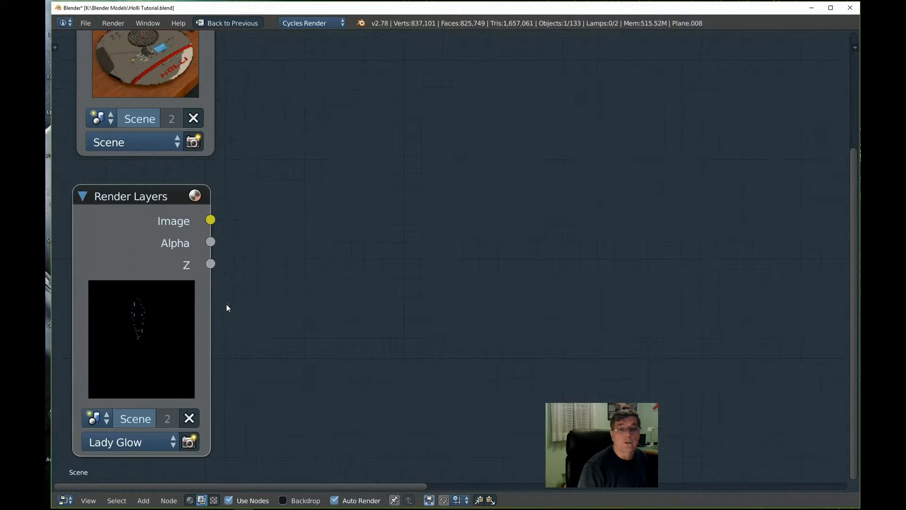
middle_drag(308, 307, 455, 287)
scroll(415, 302, up, 4)
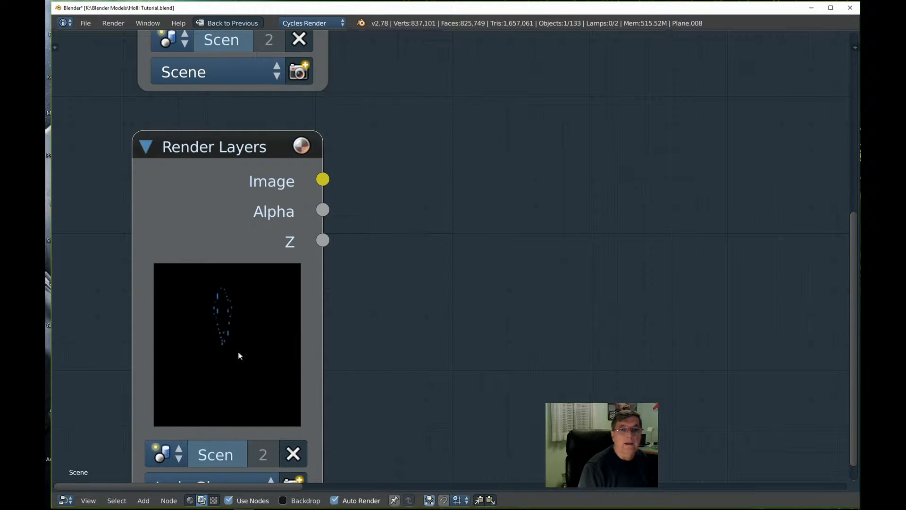
scroll(220, 355, down, 3)
middle_drag(429, 324, 307, 399)
scroll(302, 391, down, 2)
scroll(307, 375, up, 3)
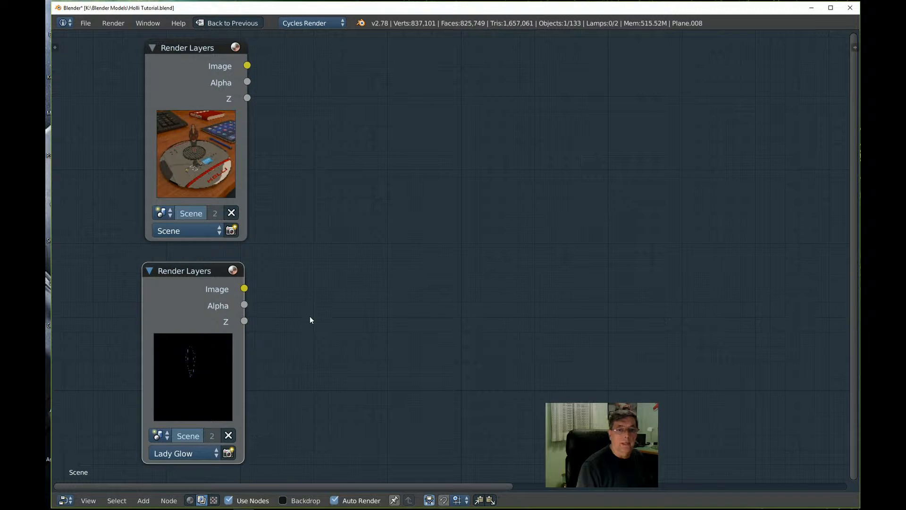
Add a Blur filter node to the right of the two Render Layers nodes.
key(shift+a)
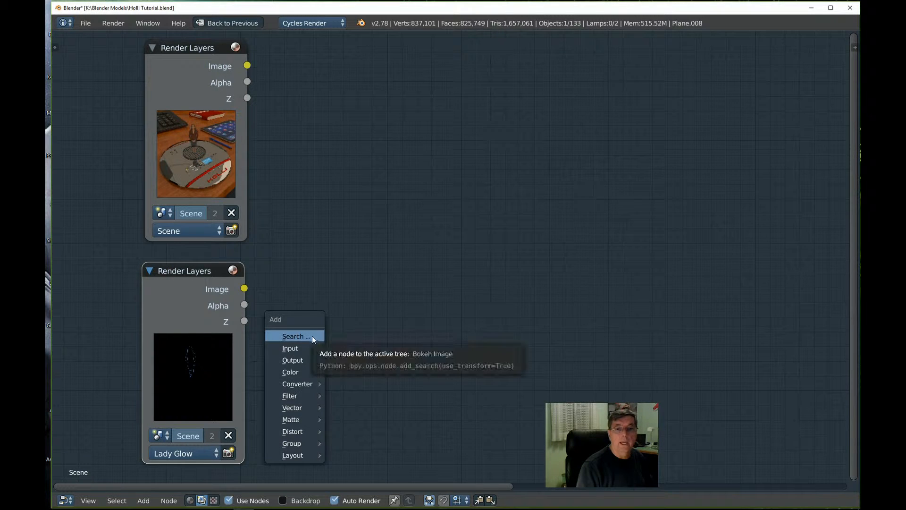
mouse_move(315, 400)
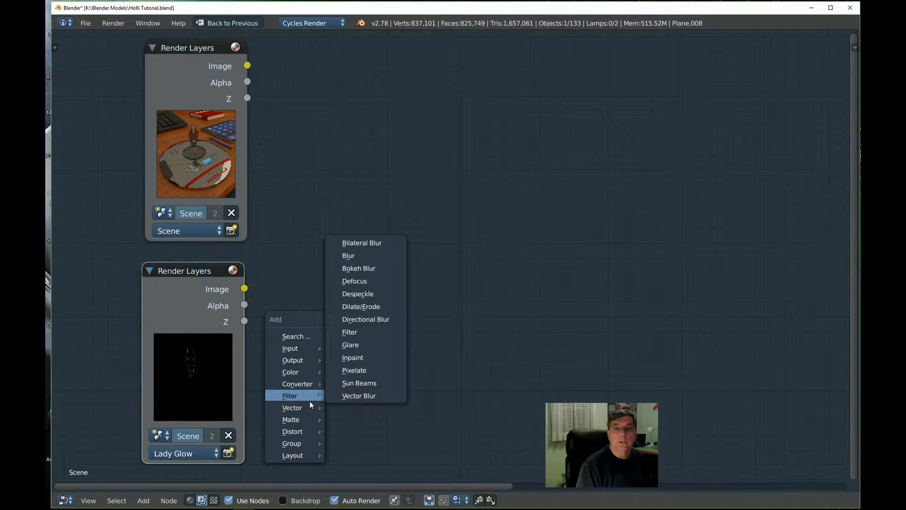
click(368, 255)
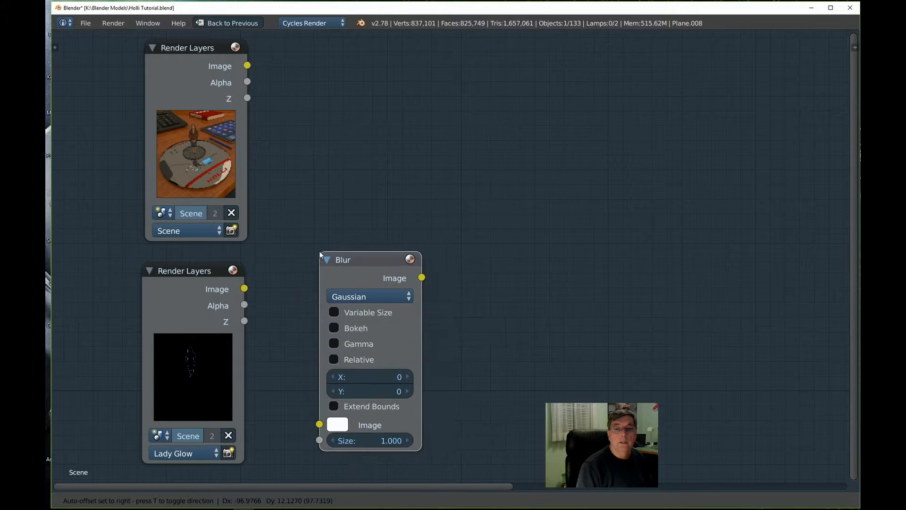
click(349, 229)
Set the Blur node's filter type to Fast Gaussian and feed it the Image output of the Lady Glow render layer.
scroll(306, 302, down, 1)
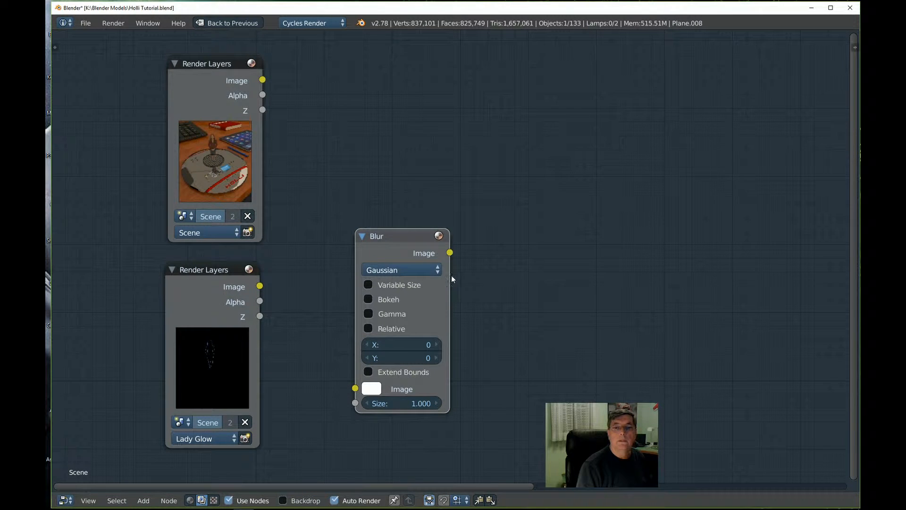
click(439, 271)
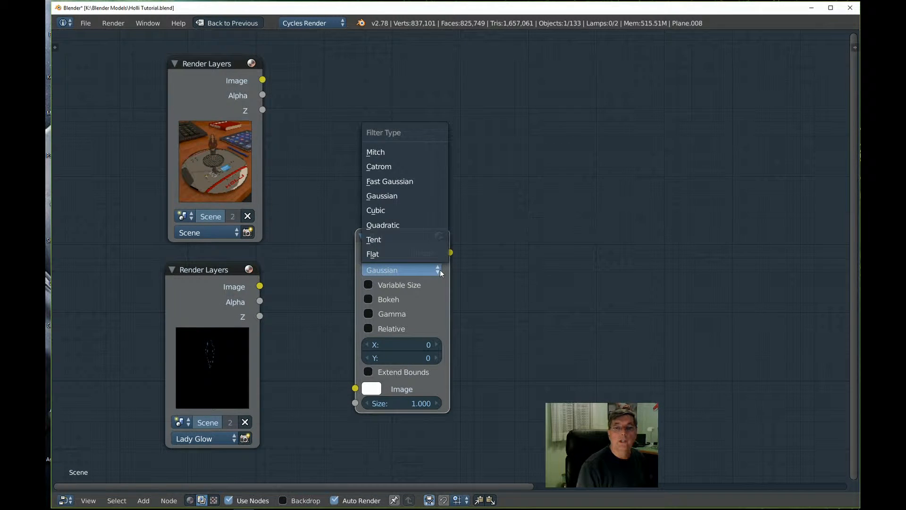
click(411, 182)
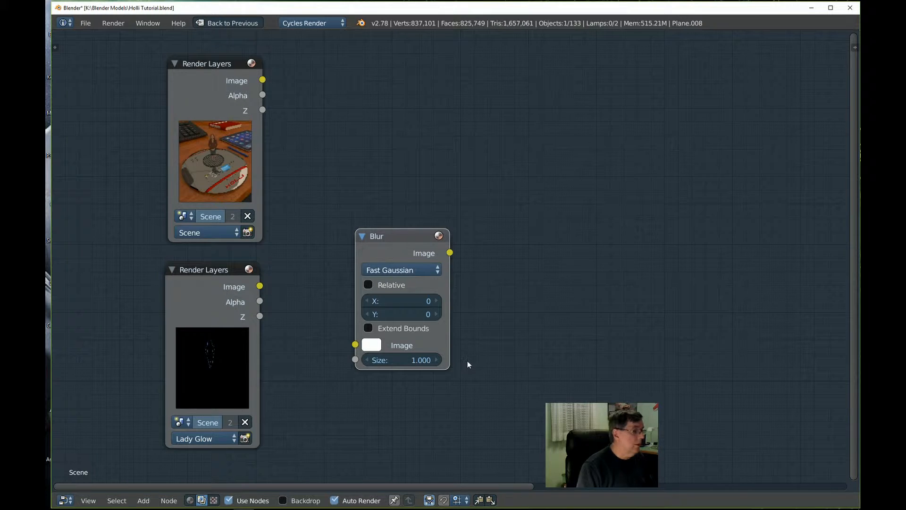
middle_drag(468, 361, 429, 353)
drag(223, 278, 318, 337)
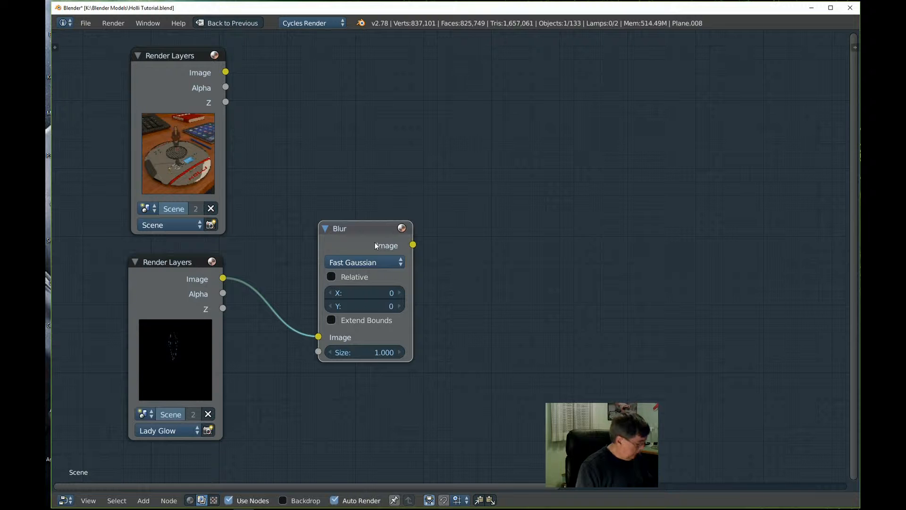
Duplicate the Blur node below the original and connect the Lady Glow Image output to the copy's Image input.
key(shift+d)
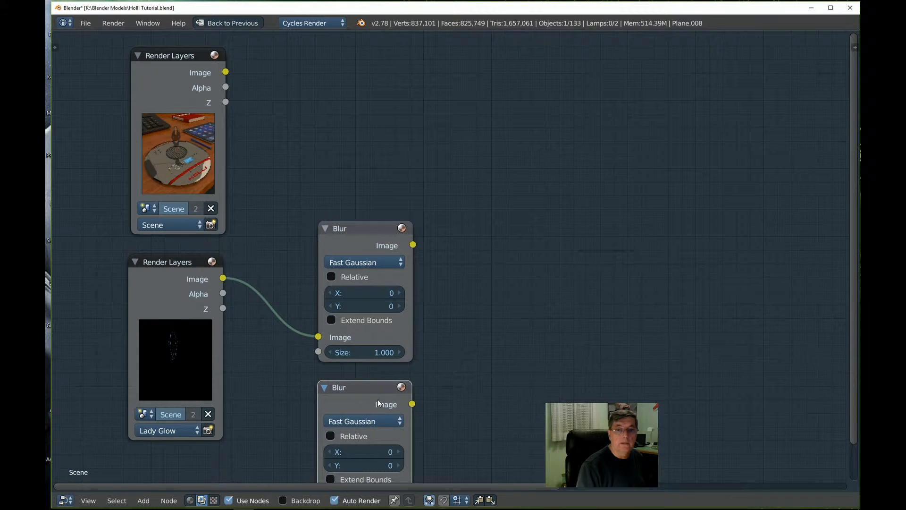
click(376, 400)
scroll(439, 369, down, 2)
middle_drag(487, 386, 459, 283)
scroll(452, 278, up, 3)
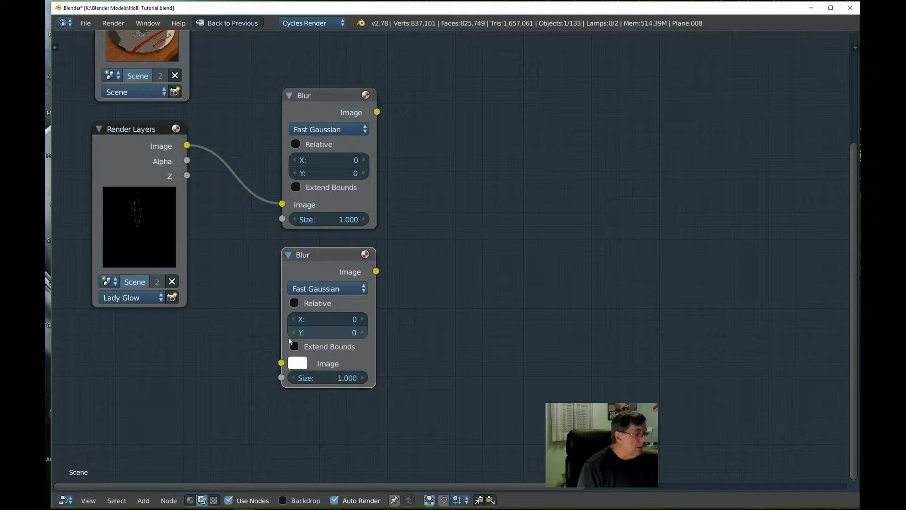
drag(187, 145, 282, 363)
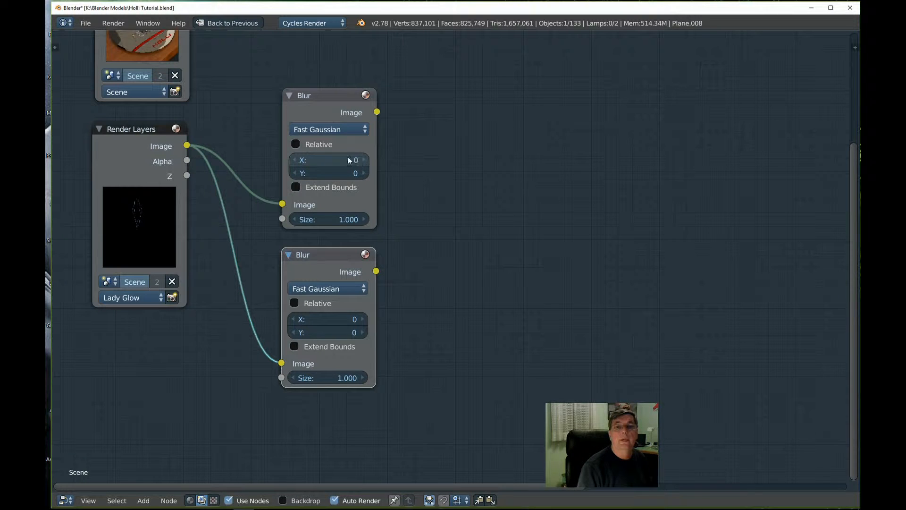
Set both the X and Y blur size of the upper Blur node to 150.
click(327, 160)
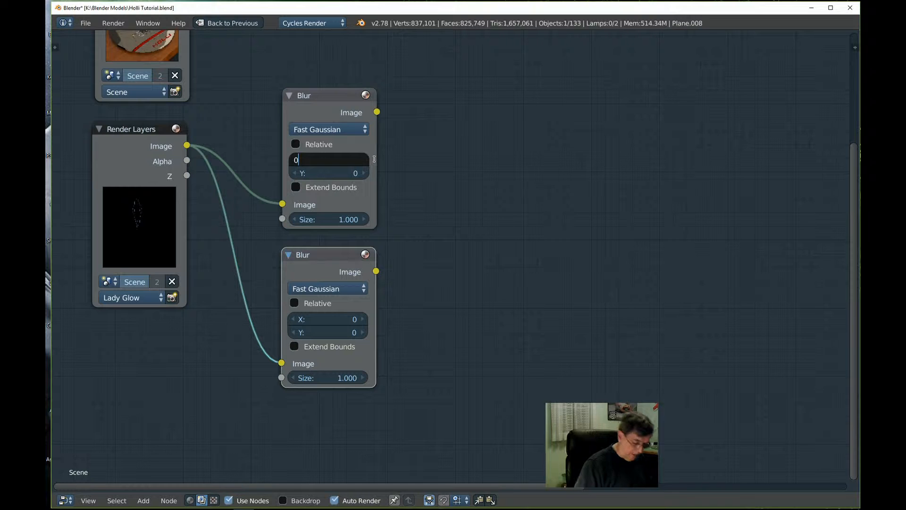
key(BackSpace)
text(150)
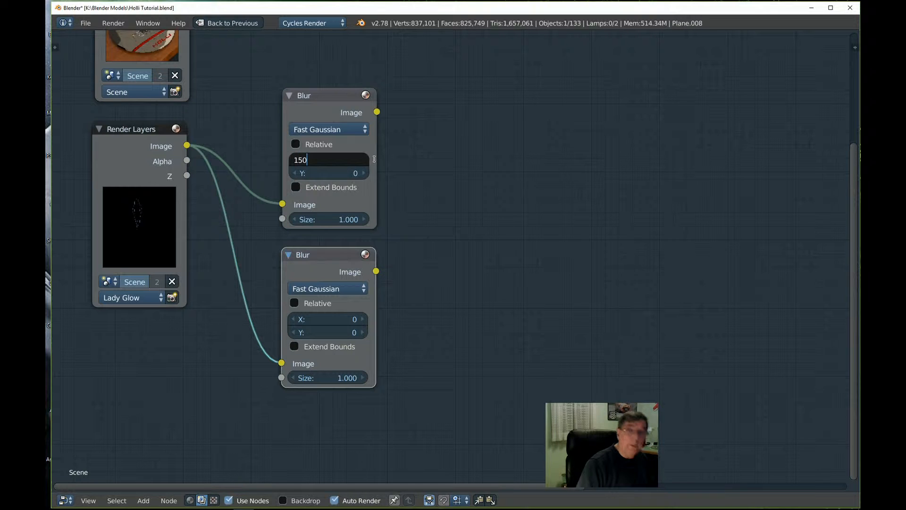
key(Return)
click(316, 172)
text(150)
key(Return)
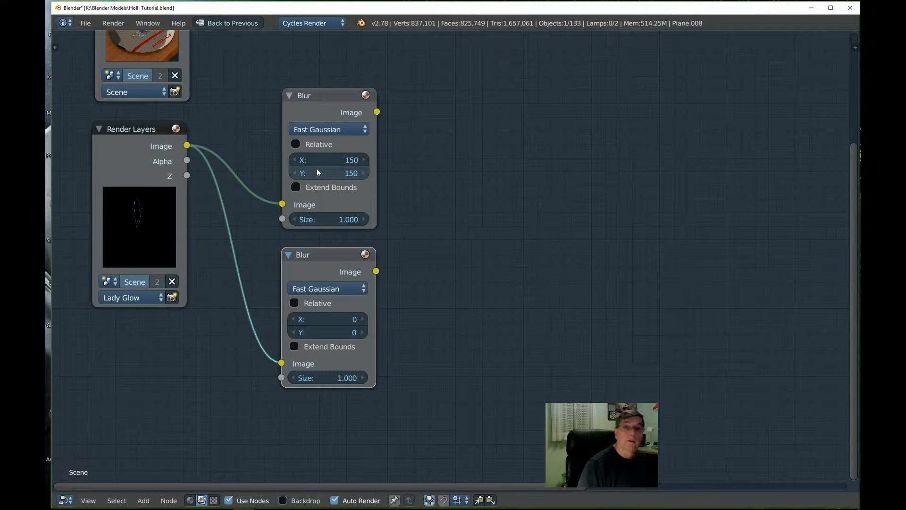
Set both the X and Y blur size of the lower Blur node to 15.
click(345, 324)
text(15)
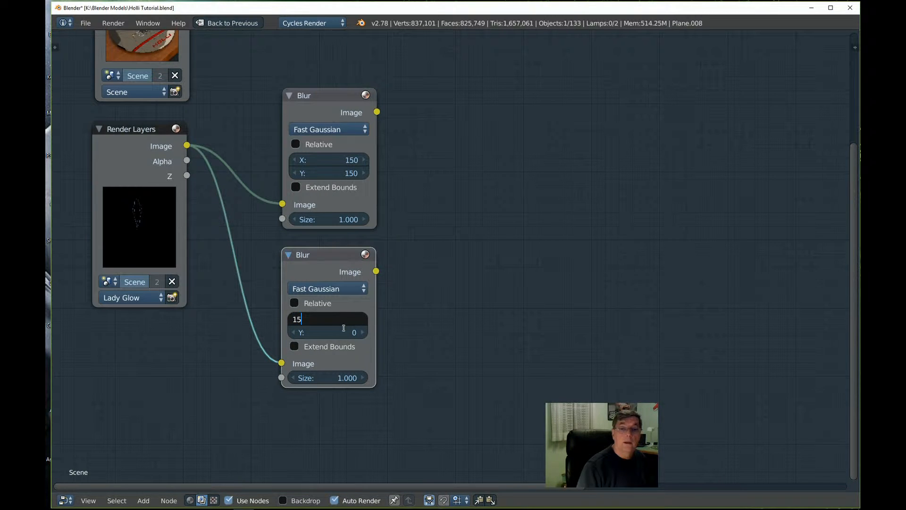
key(Return)
click(333, 333)
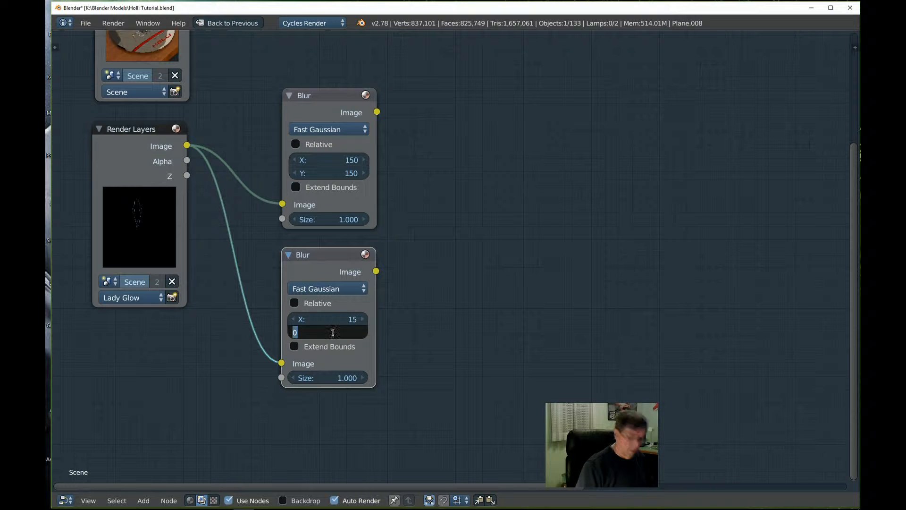
text(15)
key(Return)
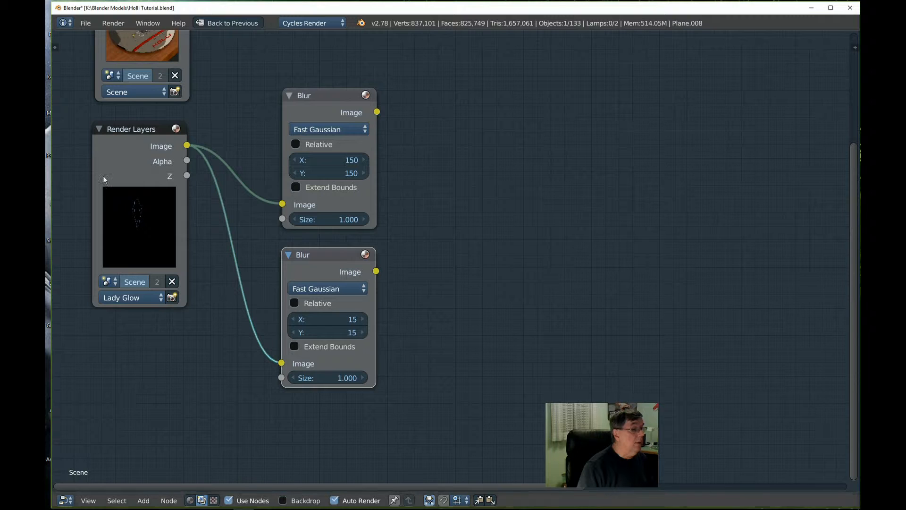
Add an RGB Curves node to the right of the upper Blur node.
middle_drag(500, 270, 432, 348)
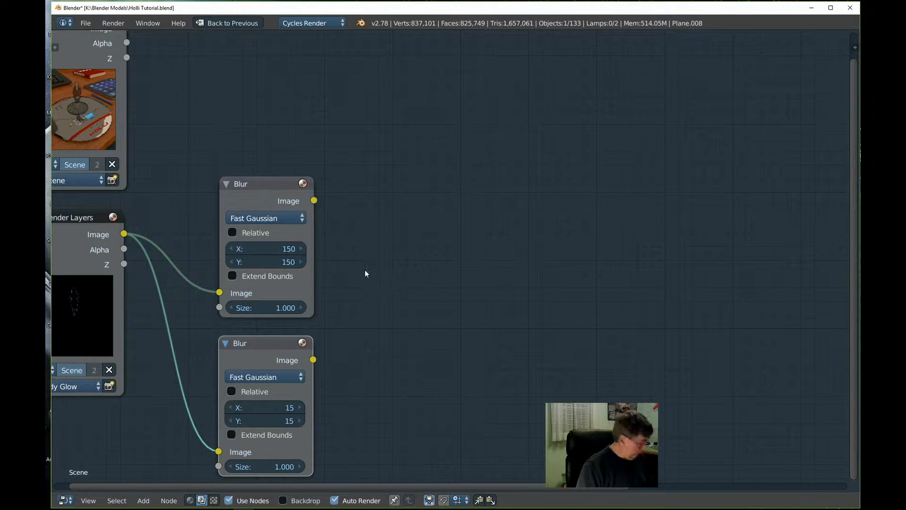
key(shift+a)
mouse_move(362, 273)
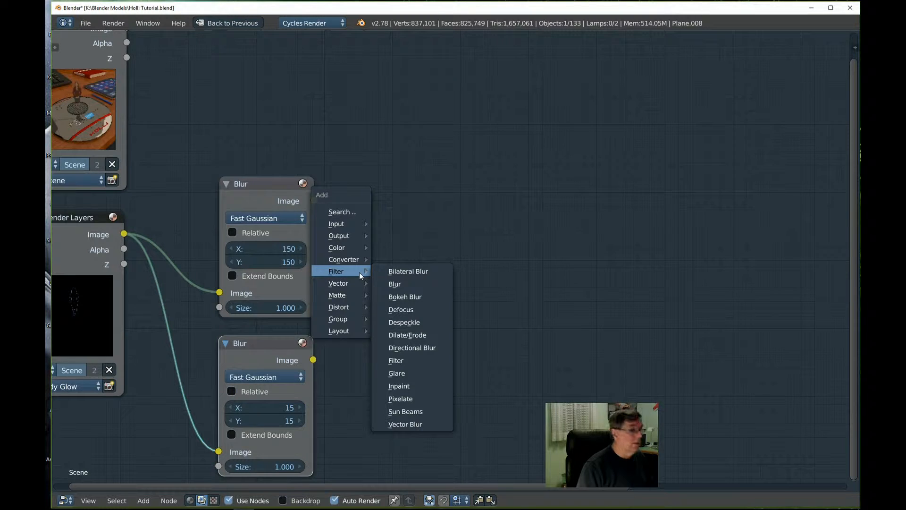
click(364, 212)
text(rgb)
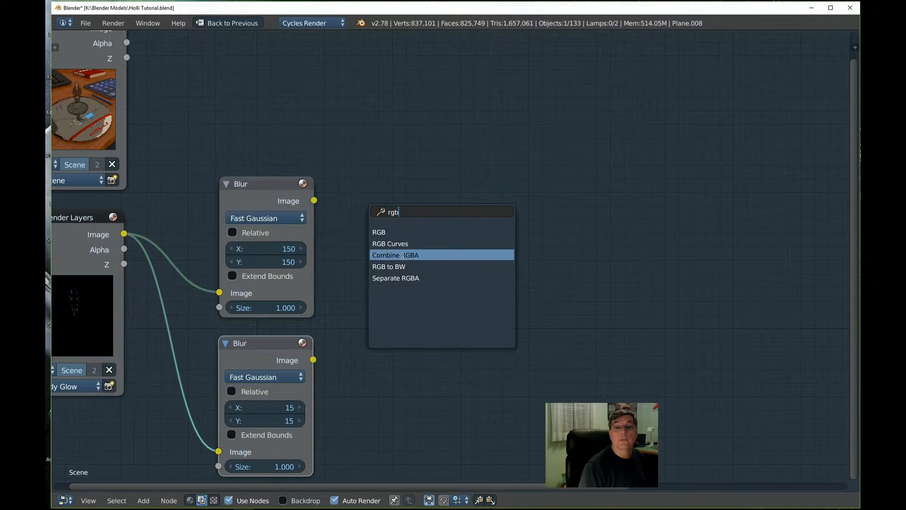
click(391, 243)
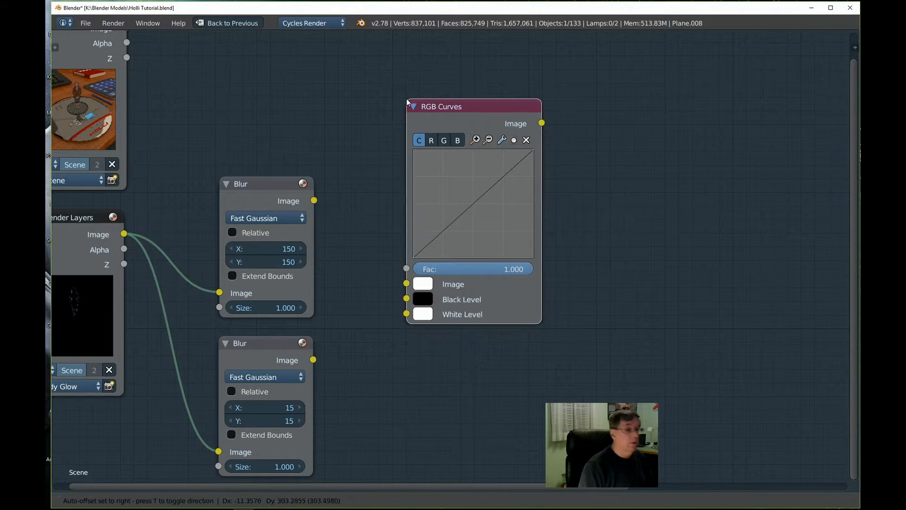
click(406, 98)
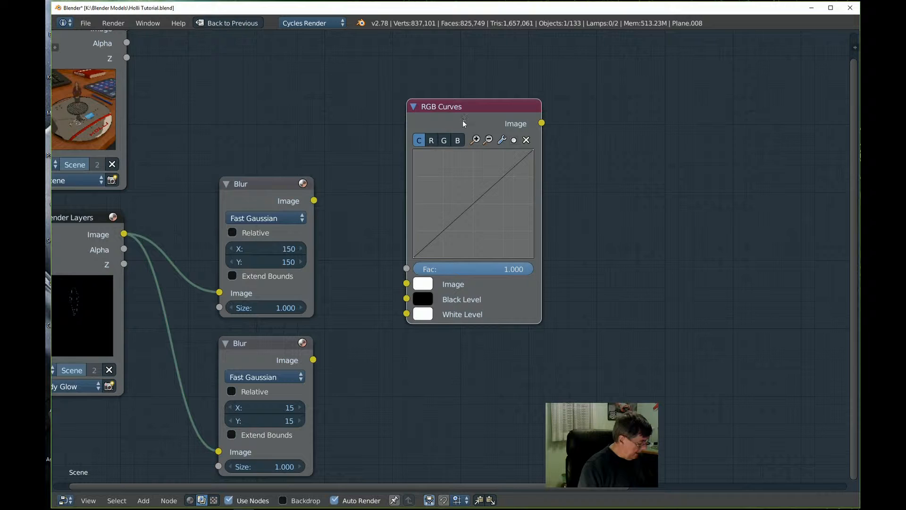
Duplicate the RGB Curves node below the original and connect each Blur node's Image output to the Image input of its neighbouring curves node.
key(shift+d)
click(468, 364)
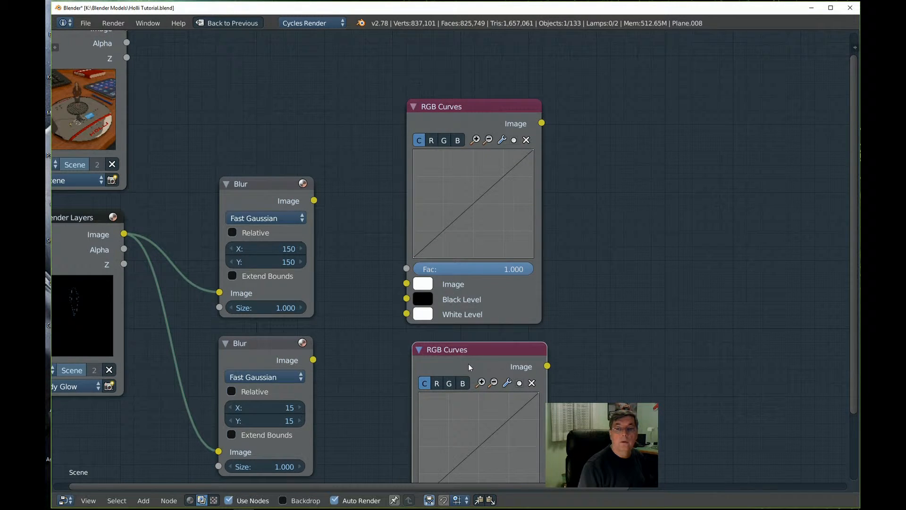
scroll(539, 271, down, 3)
middle_drag(565, 340, 505, 273)
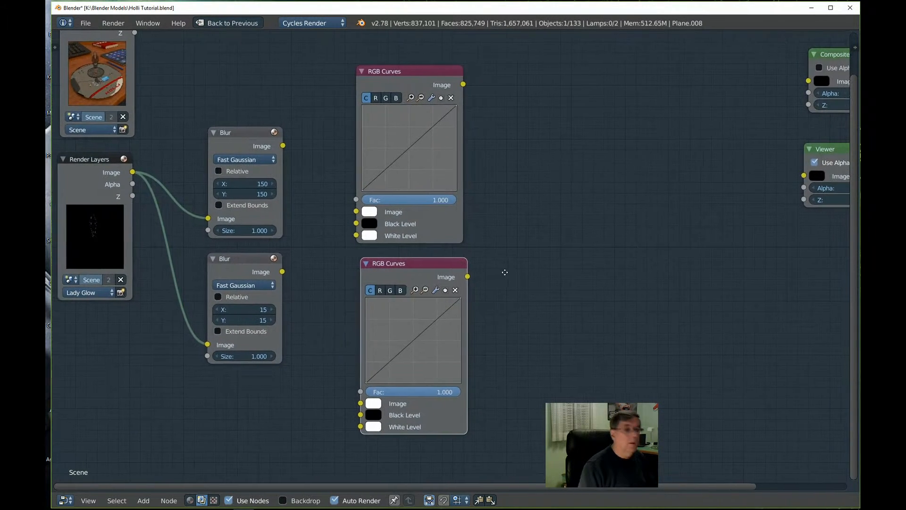
drag(282, 145, 353, 217)
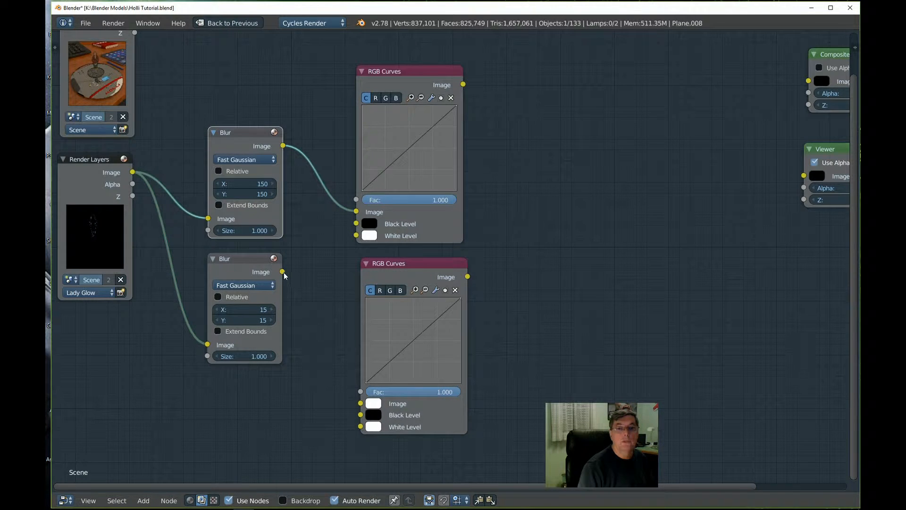
drag(283, 271, 359, 403)
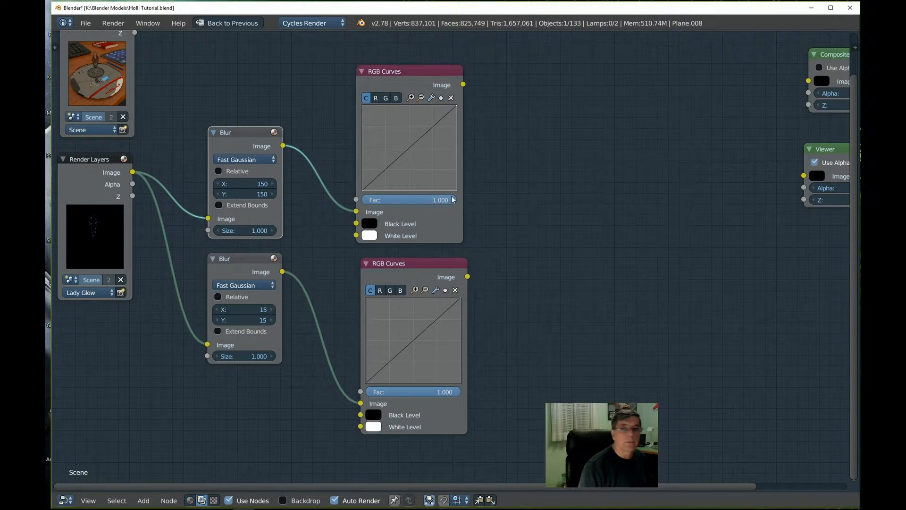
Add a control point to the upper RGB Curves node's combined curve and raise it to about X 0.40, Y 0.65.
scroll(451, 196, up, 3)
middle_drag(488, 188, 477, 247)
scroll(477, 247, up, 2)
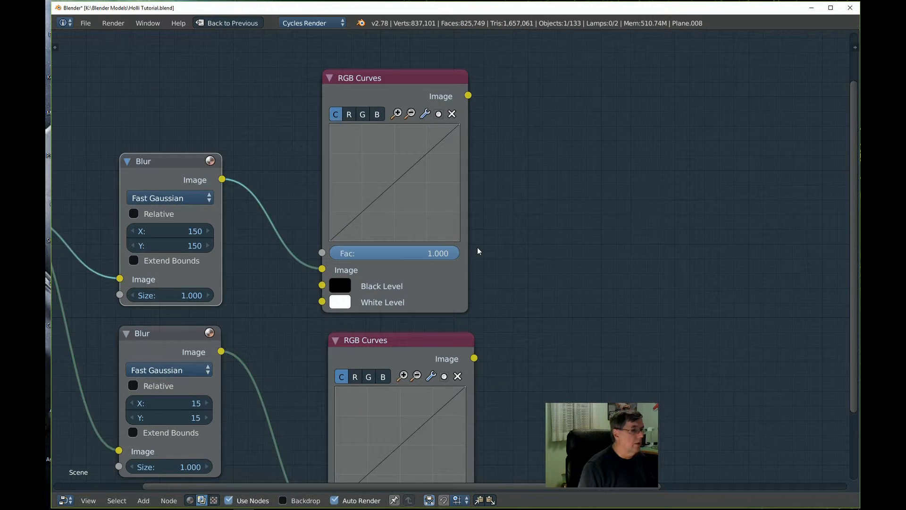
click(387, 174)
drag(388, 176, 371, 152)
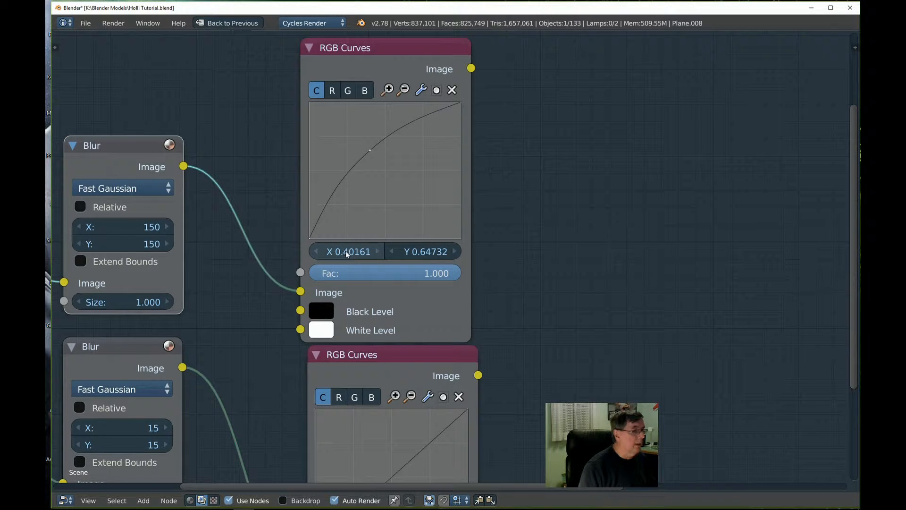
Set the upper RGB Curves control point to X 0.41938 and Y 0.59375.
click(355, 253)
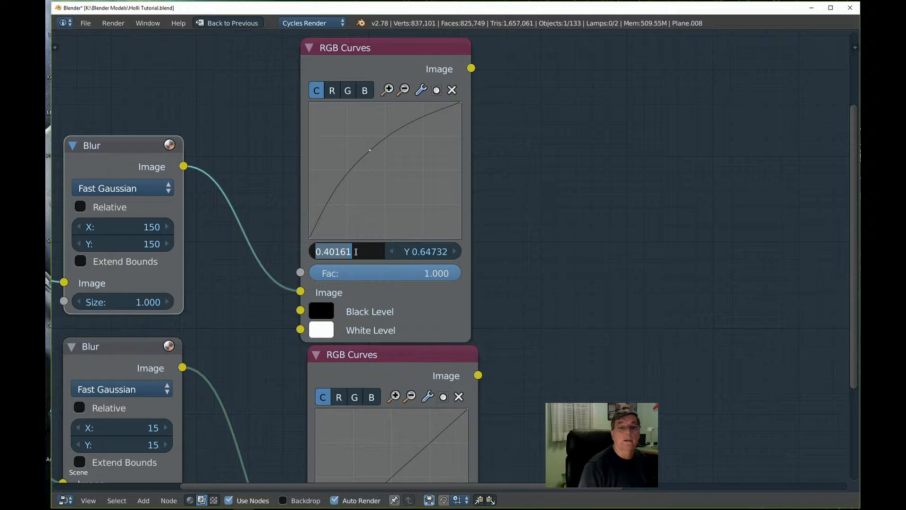
key(BackSpace)
text(.419)
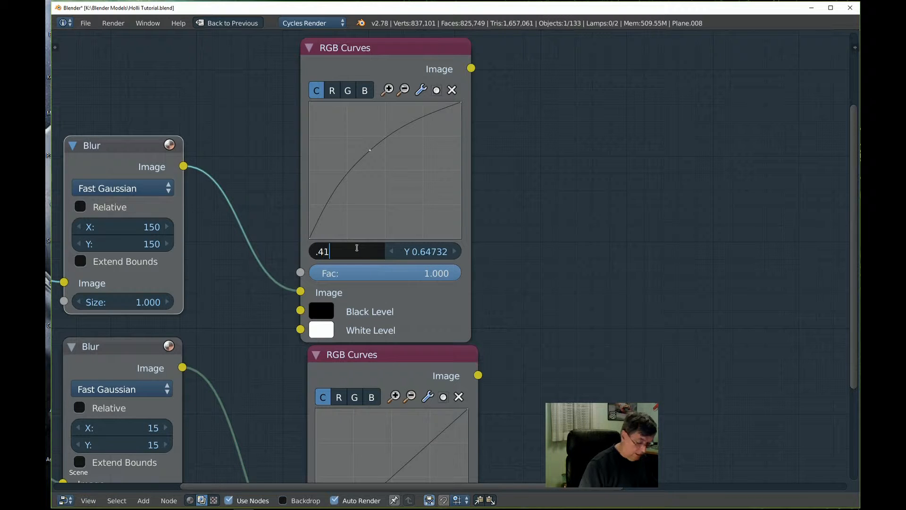
text(38)
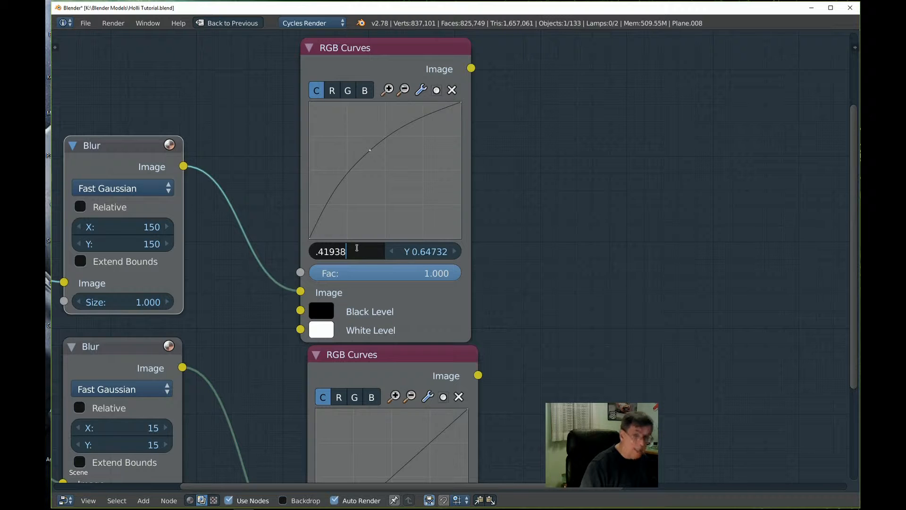
key(Return)
click(427, 250)
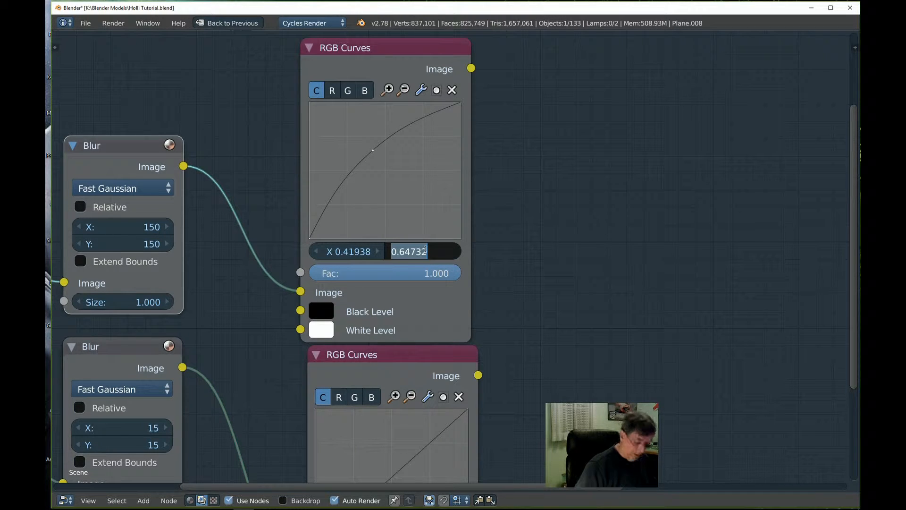
text(.59375)
key(Return)
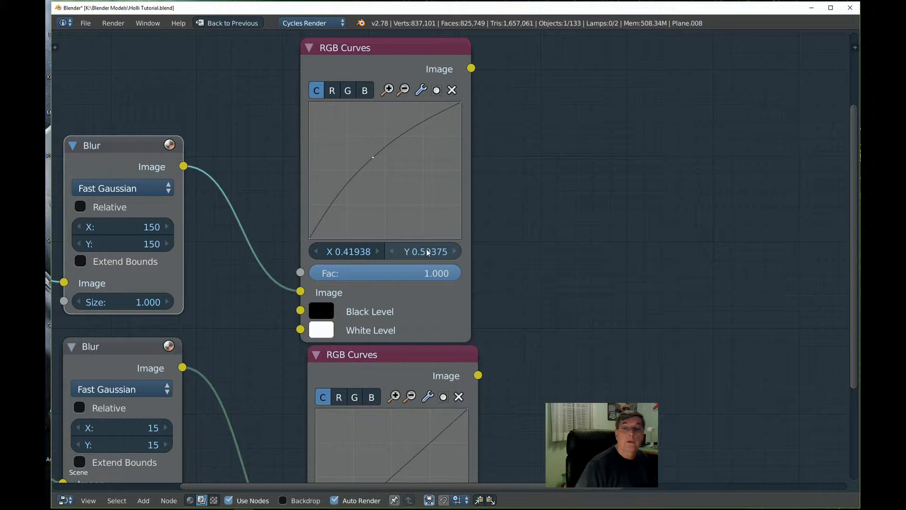
Align the lower RGB Curves node under the upper one and add a curve point at about X 0.44, Y 0.61.
scroll(469, 243, down, 1)
middle_drag(491, 197, 481, 152)
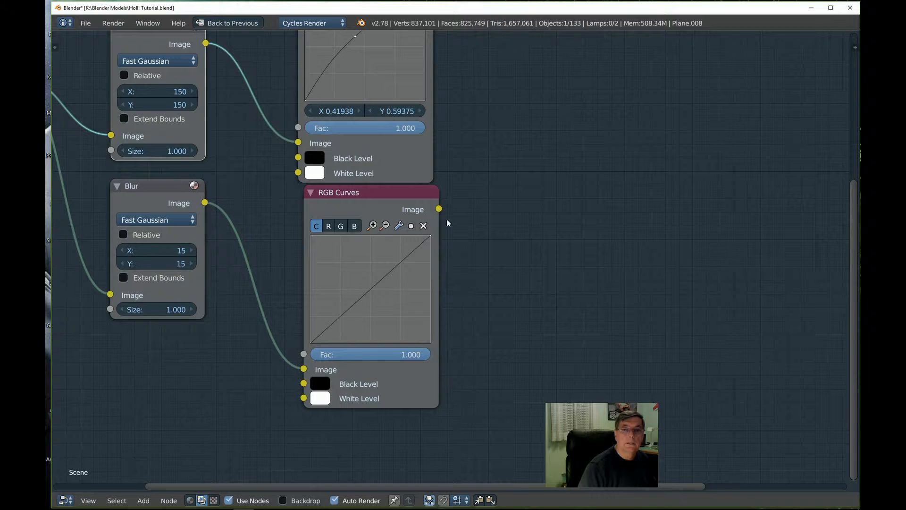
scroll(463, 306, up, 3)
drag(399, 175, 391, 188)
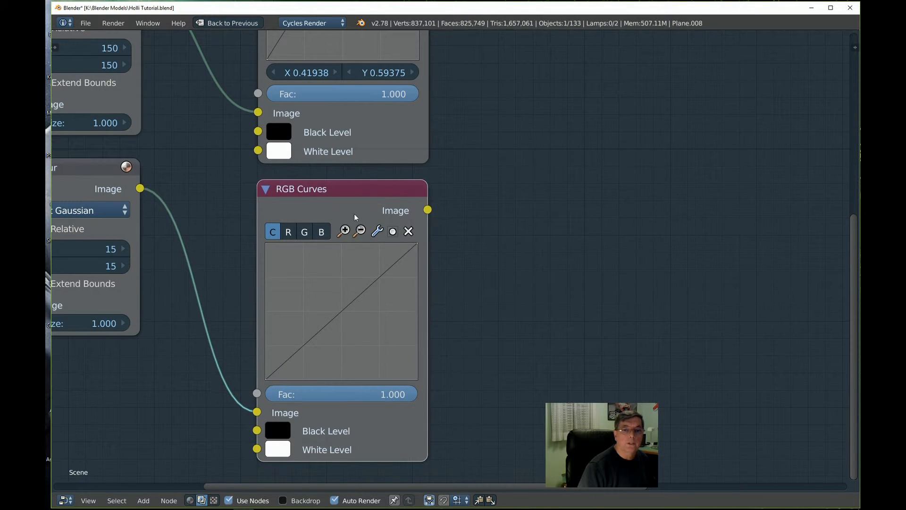
drag(339, 310, 332, 296)
Set the lower RGB Curves control point to X 0.41360 and Y 0.58036.
click(314, 395)
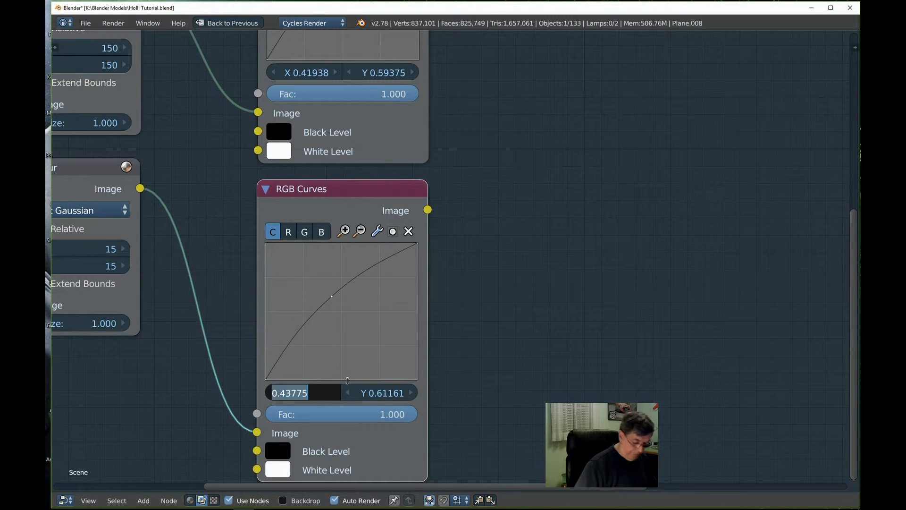
key(BackSpace)
text(.4136)
key(Return)
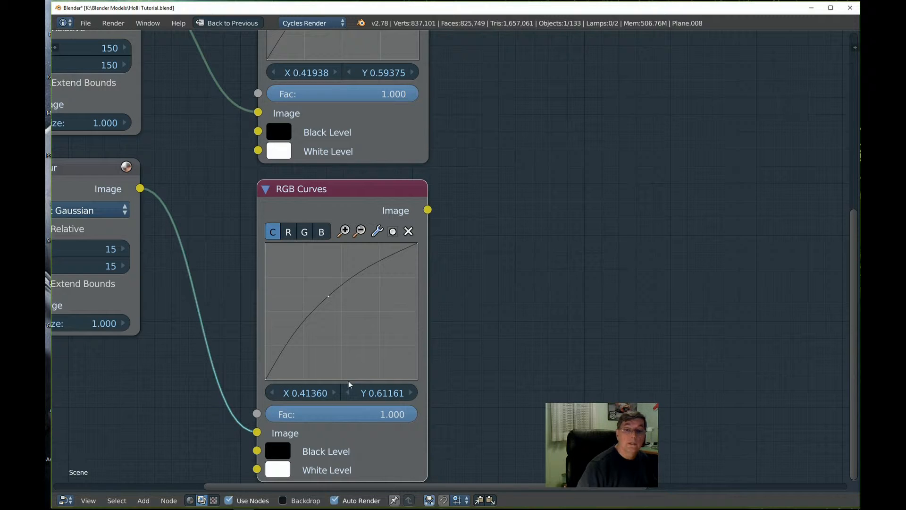
click(378, 393)
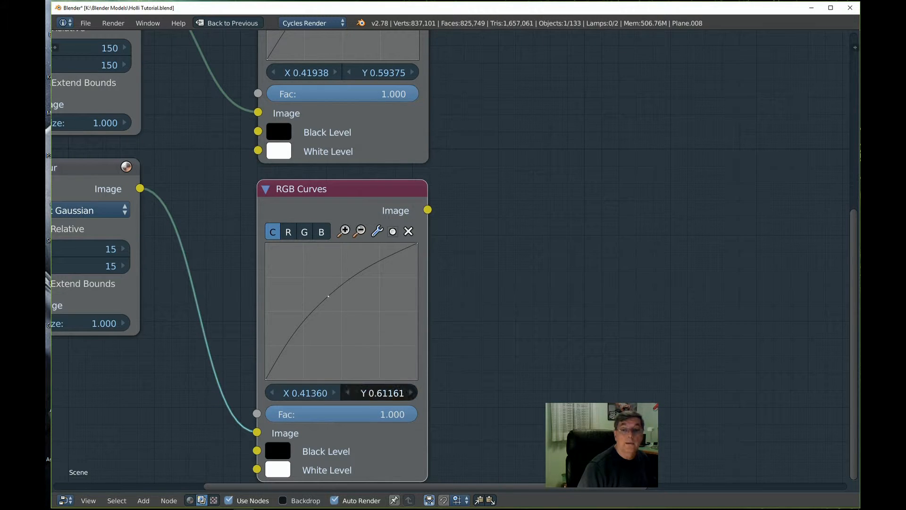
key(BackSpace)
text(.58)
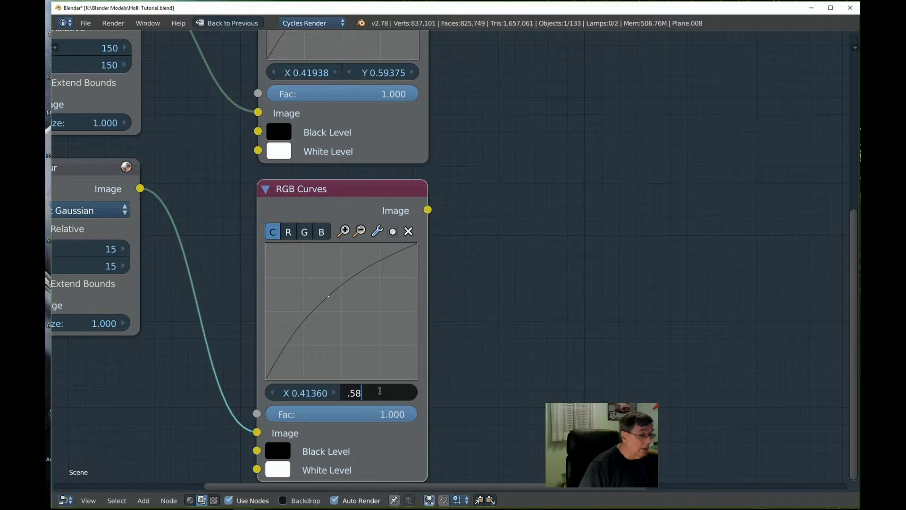
text(036)
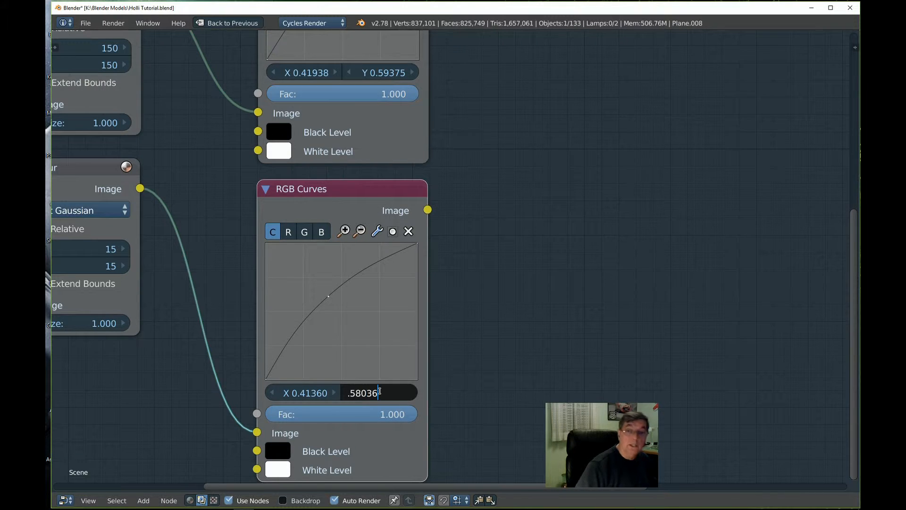
key(Return)
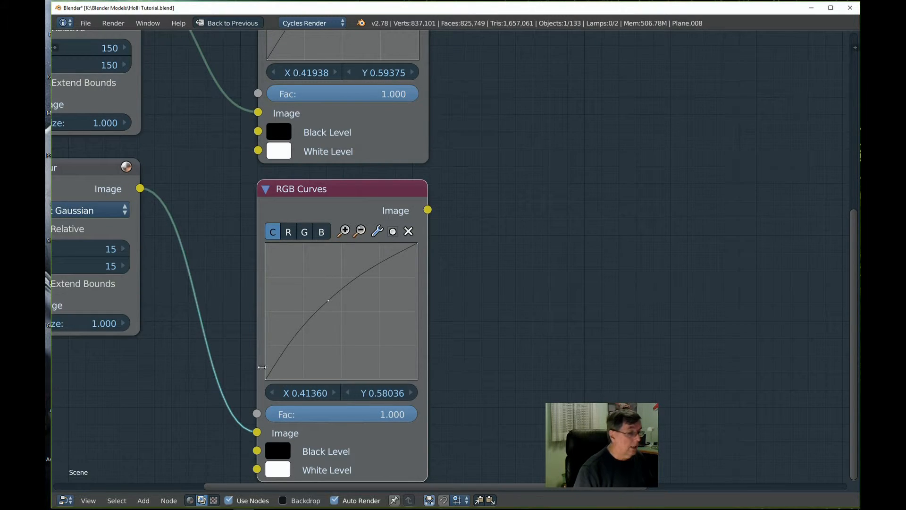
scroll(452, 337, down, 4)
middle_drag(465, 259, 322, 301)
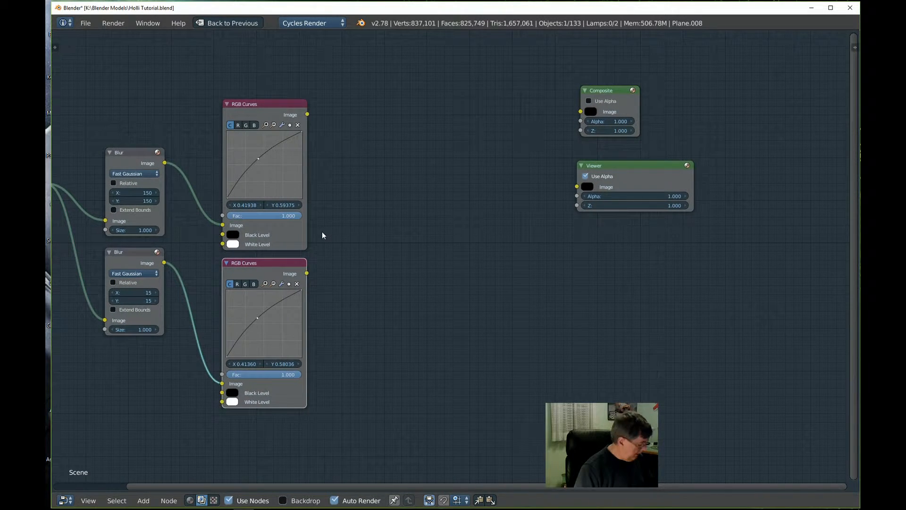
key(shift+a)
mouse_move(319, 256)
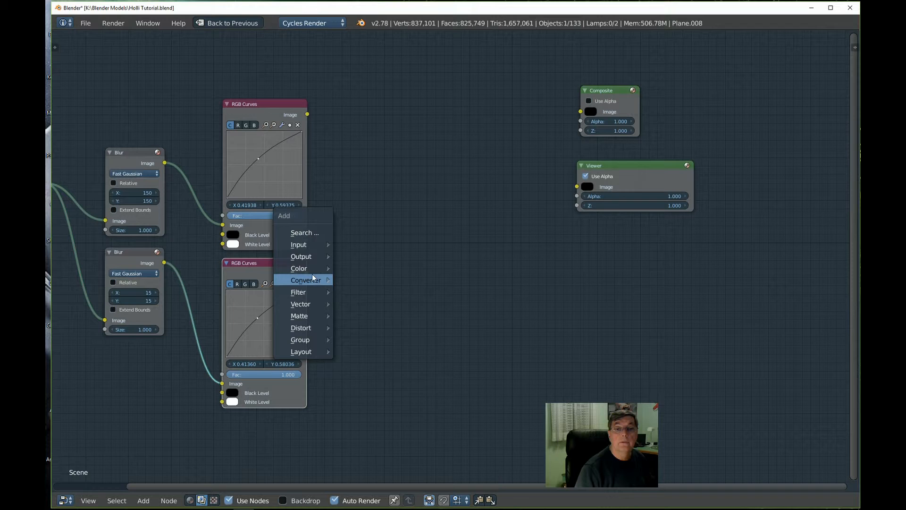
click(369, 290)
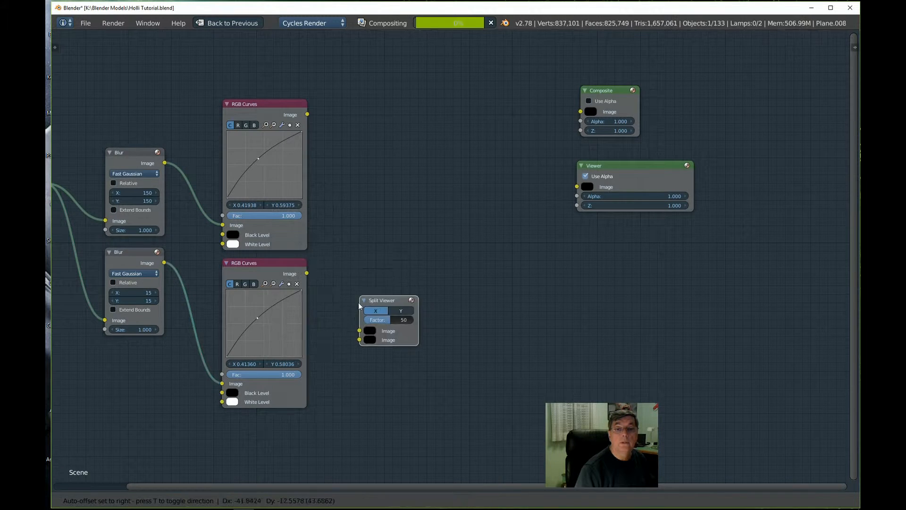
click(350, 288)
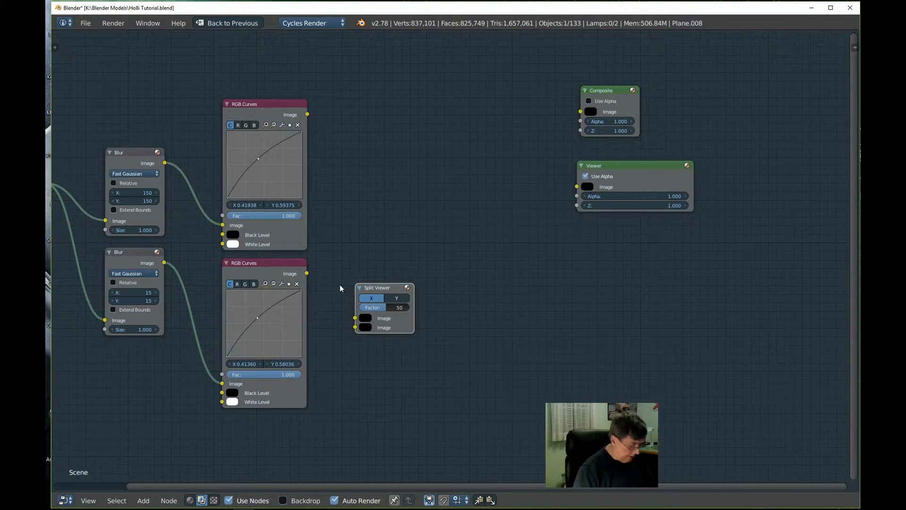
key(x)
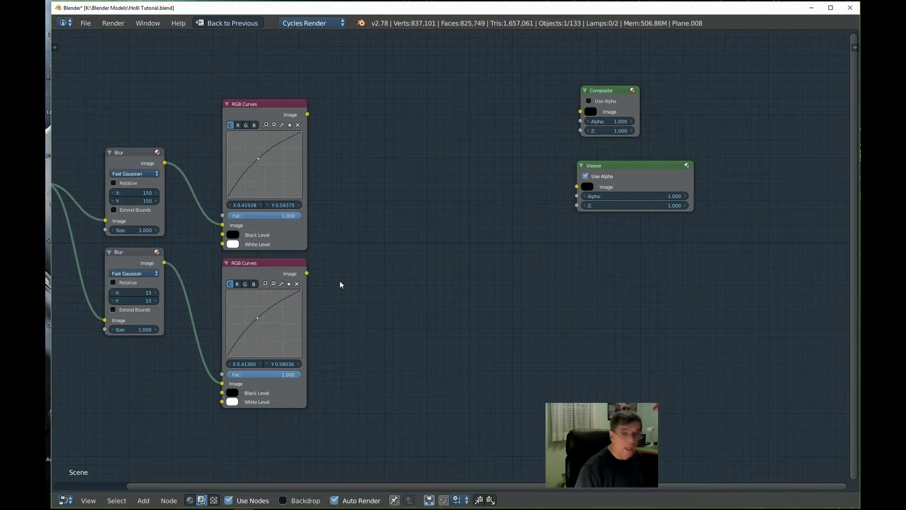
Add a Mix node and place it to the right of the two RGB Curves nodes.
key(shift+a)
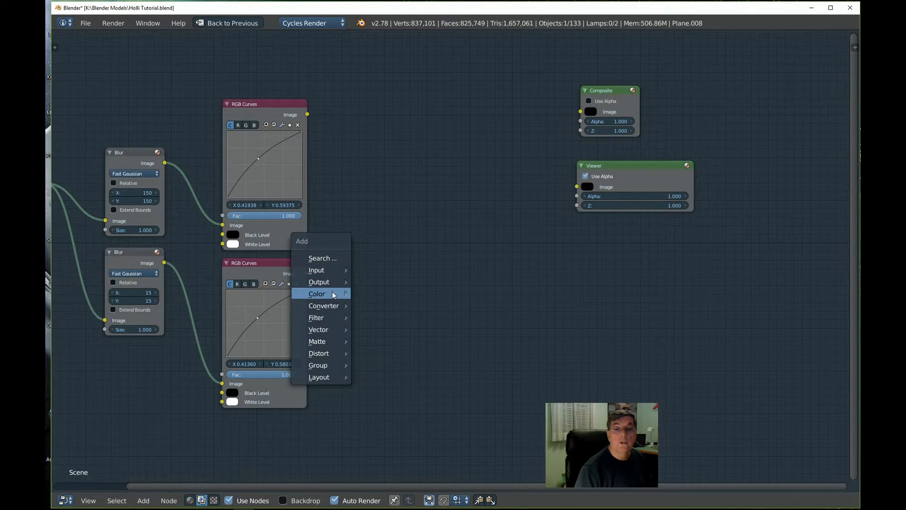
mouse_move(333, 331)
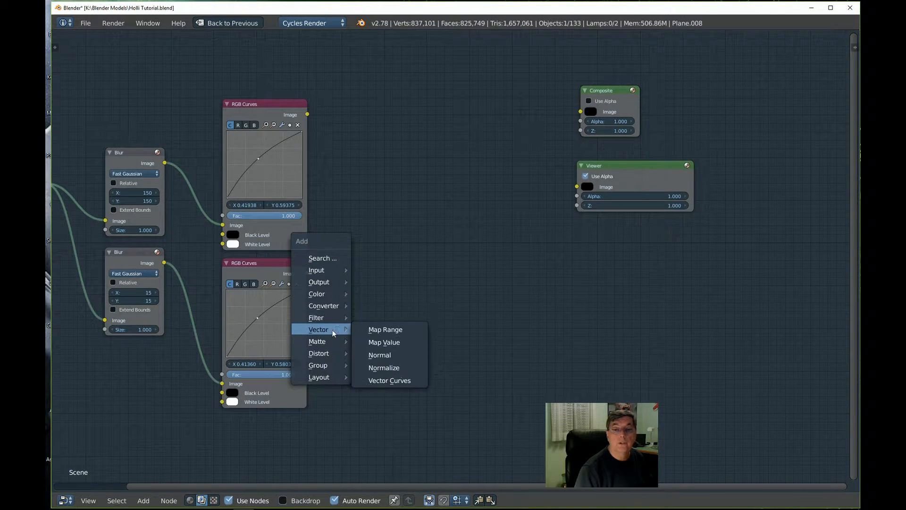
mouse_move(333, 347)
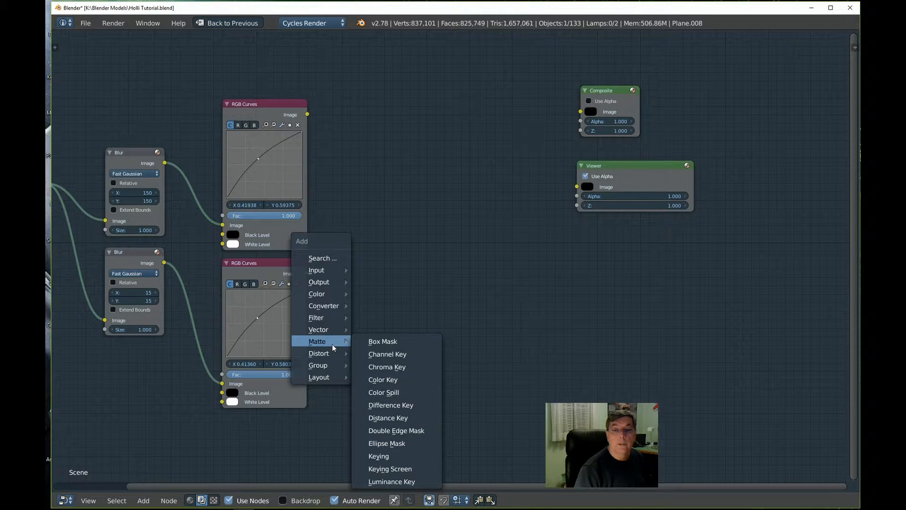
mouse_move(328, 272)
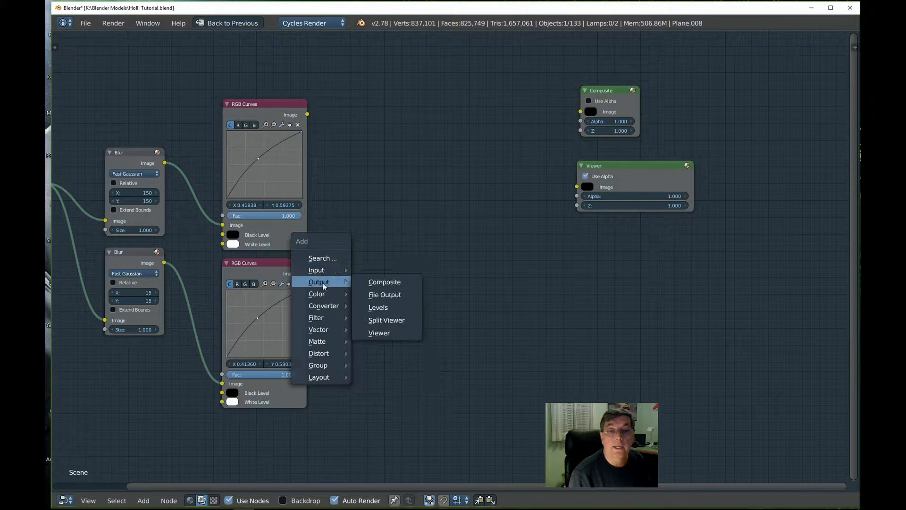
click(322, 258)
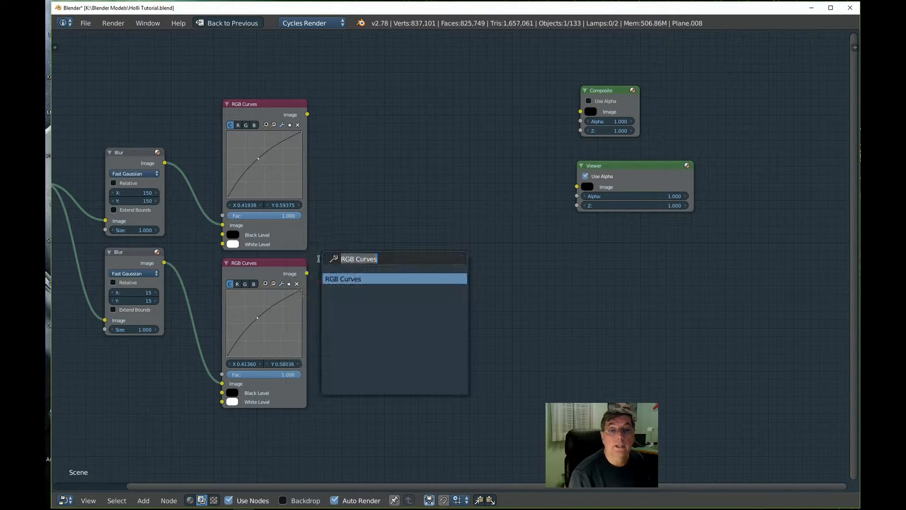
text(mi)
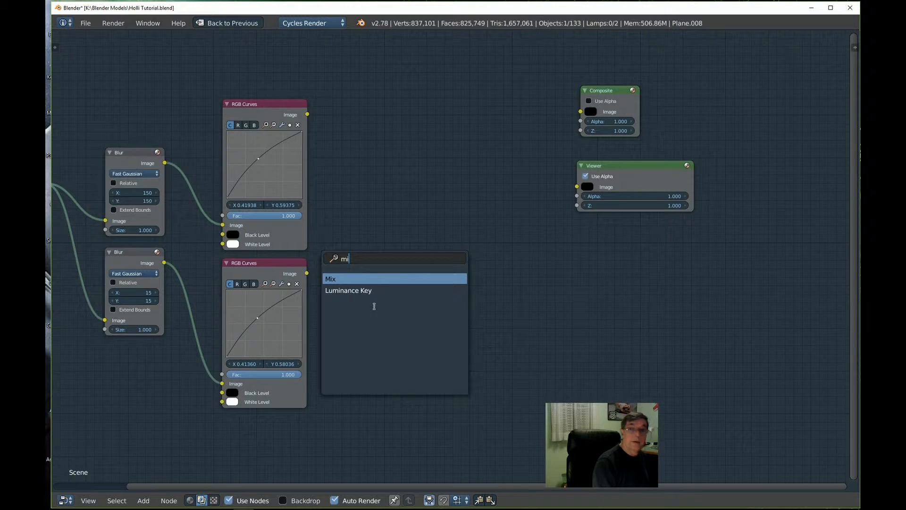
key(Return)
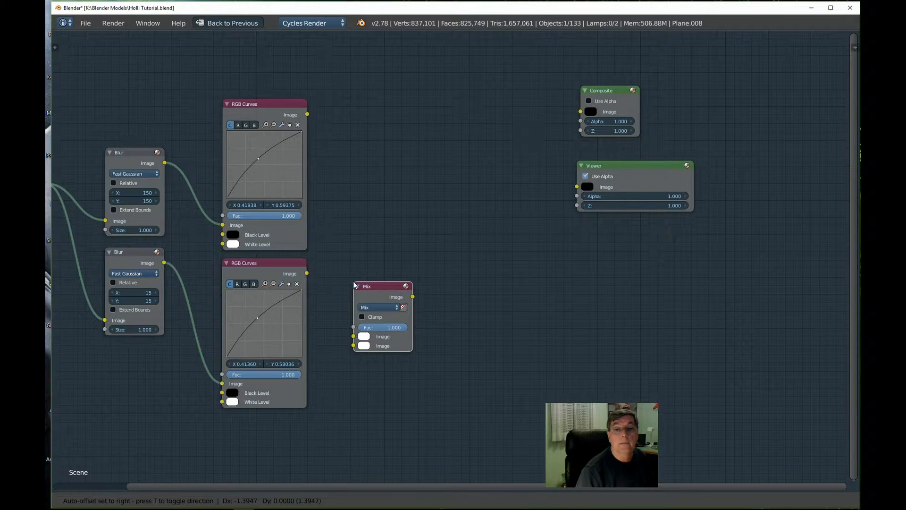
click(365, 225)
drag(384, 229, 361, 257)
Change the new Mix node's blend type to Screen and shift the node slightly away from the RGB Curves nodes.
scroll(373, 284, up, 3)
middle_drag(404, 276, 430, 215)
scroll(395, 249, up, 1)
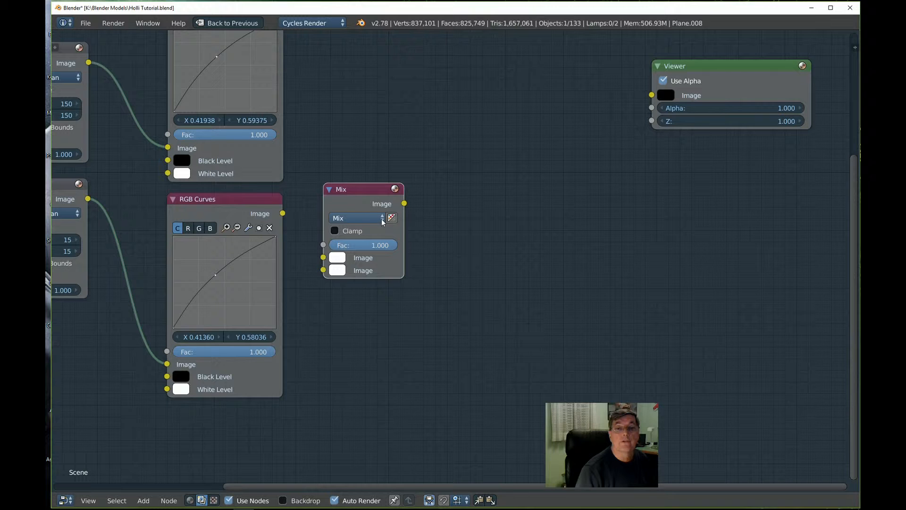
click(383, 220)
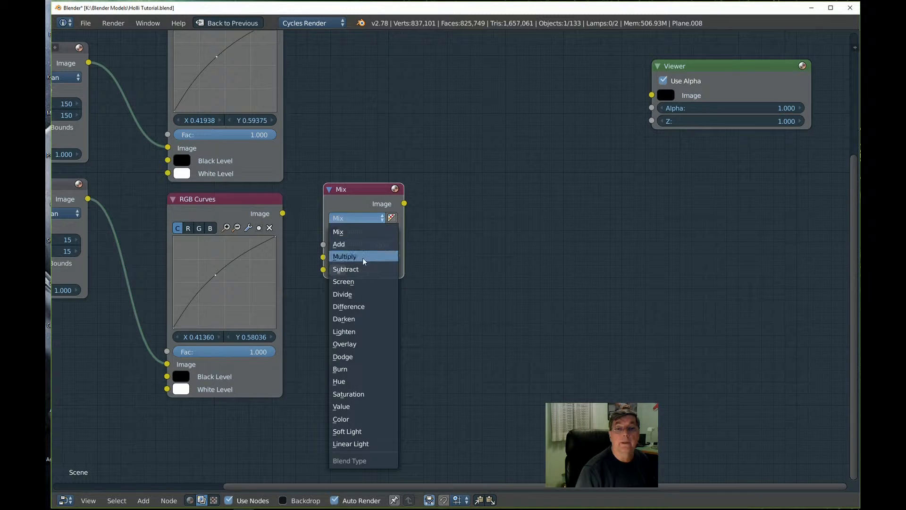
click(373, 282)
drag(366, 190, 387, 187)
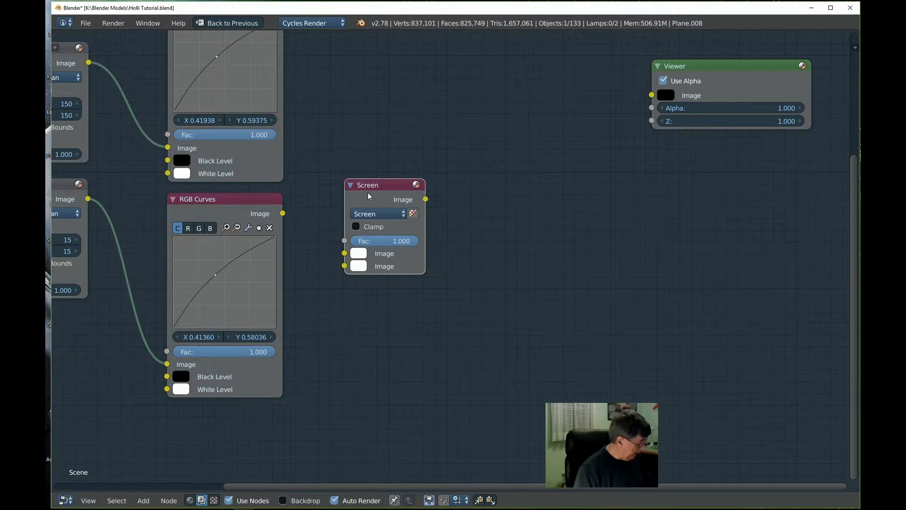
Duplicate the Screen node, place the copy to its right, and move the original closer to the RGB Curves nodes.
key(shift+d)
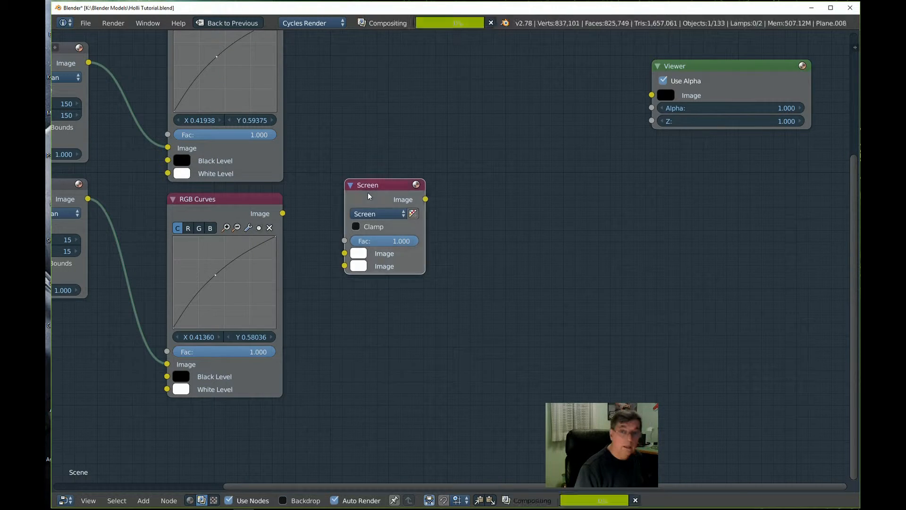
click(505, 196)
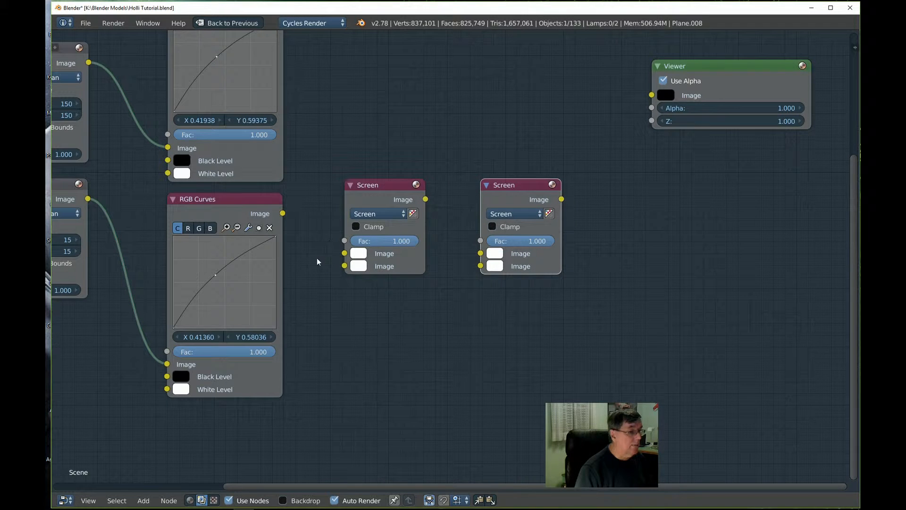
drag(398, 185, 372, 121)
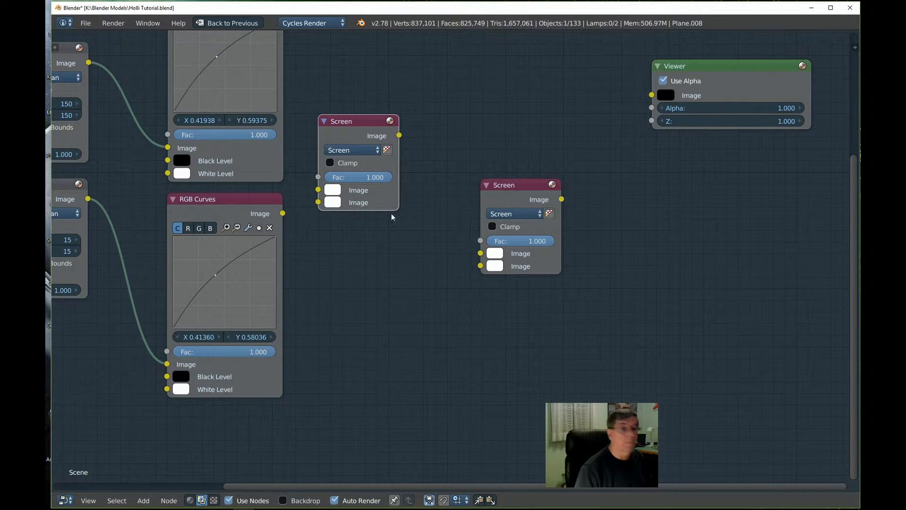
middle_drag(373, 282, 419, 392)
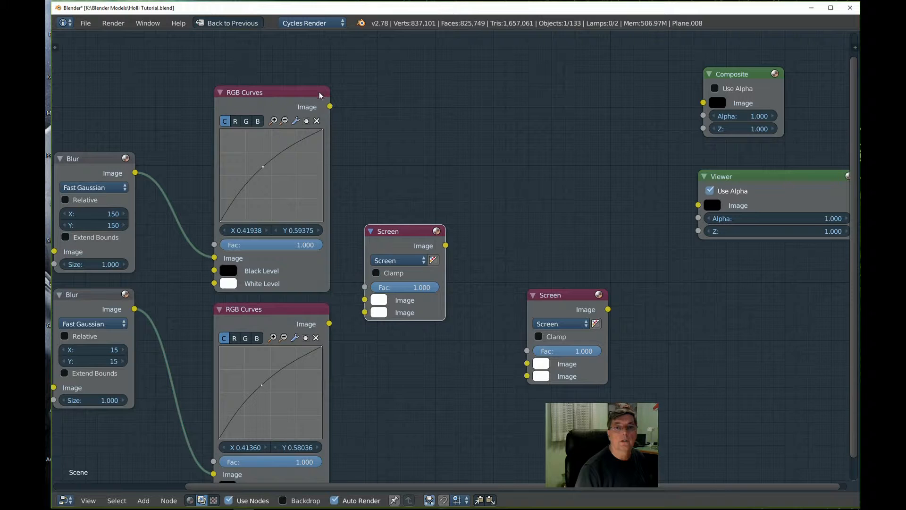
Connect both RGB Curves outputs to the first Screen node, and its output to the second Screen node's upper Image input.
drag(330, 108, 365, 299)
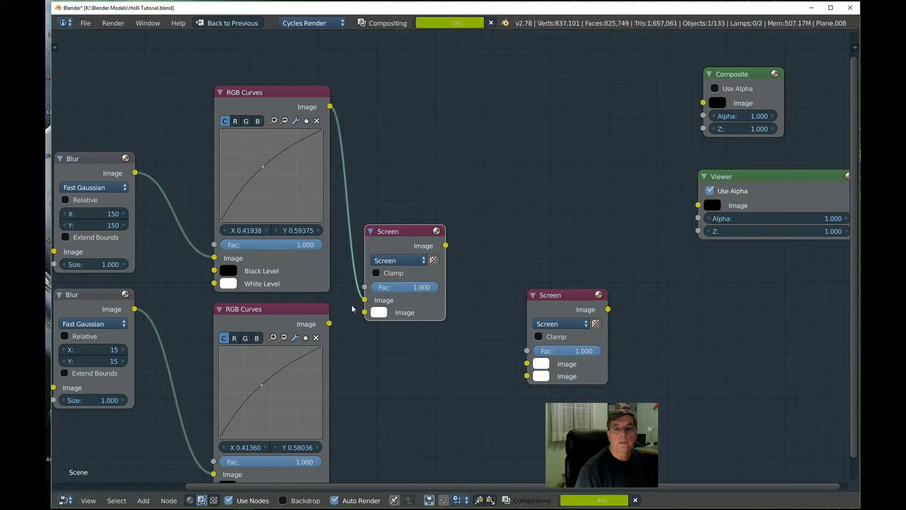
drag(329, 325, 365, 312)
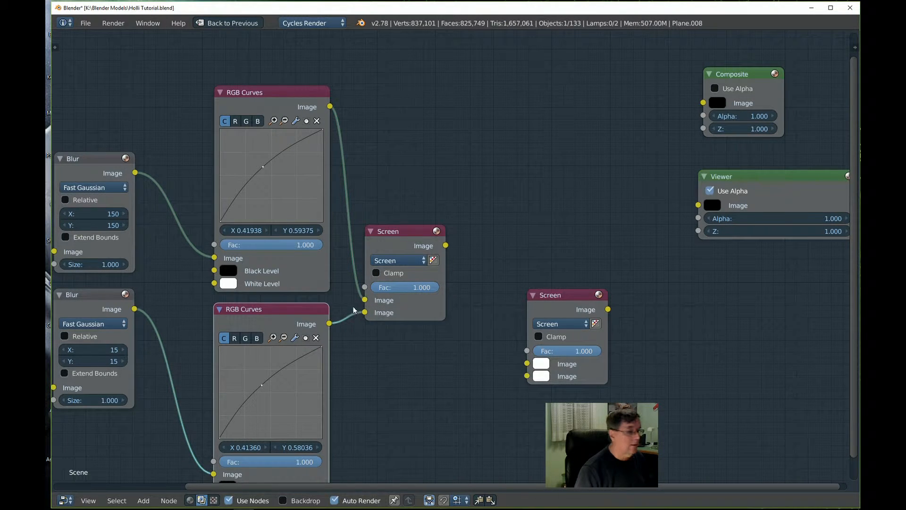
drag(545, 307, 508, 214)
drag(446, 245, 490, 272)
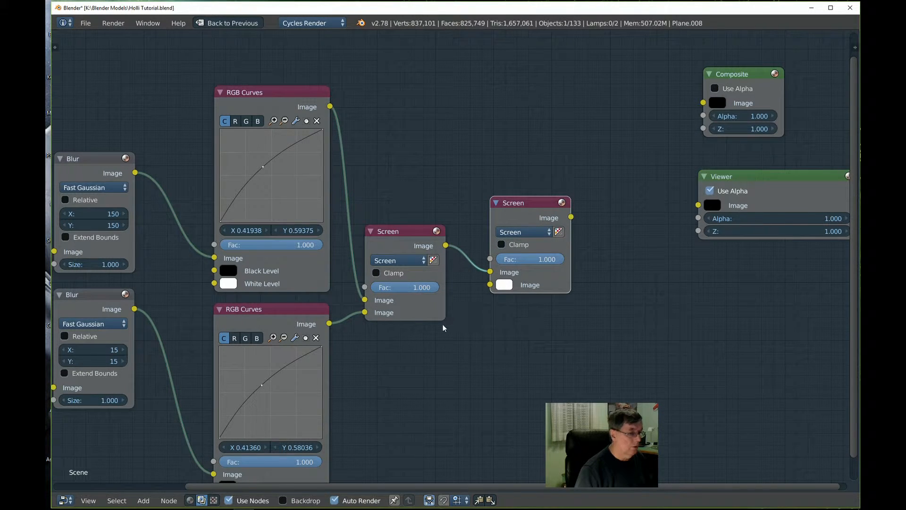
Add a Glare node and place it in the empty space below the Screen nodes.
scroll(383, 355, down, 5)
middle_drag(464, 388, 442, 351)
scroll(406, 344, up, 1)
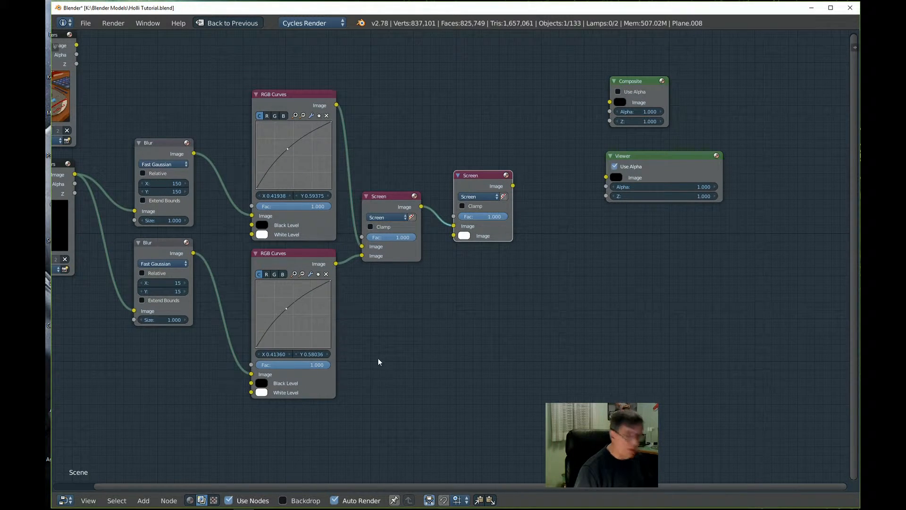
key(shift+a)
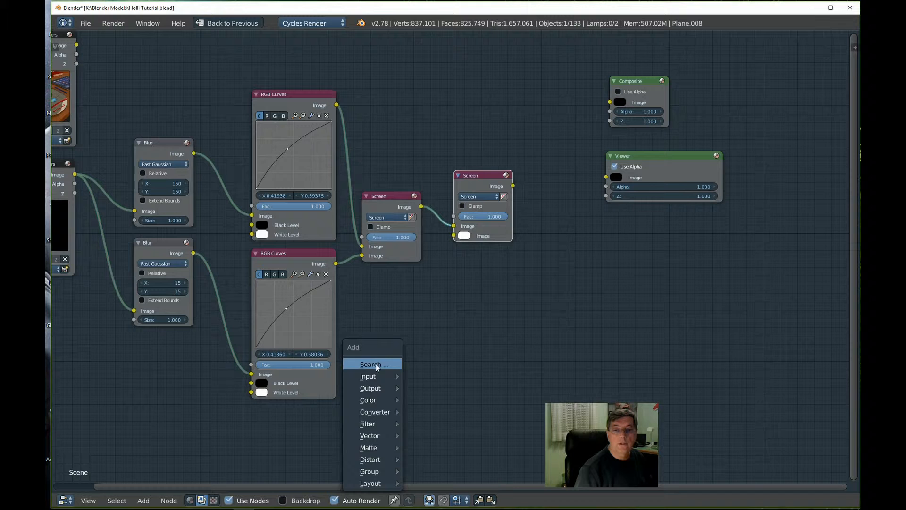
mouse_move(380, 435)
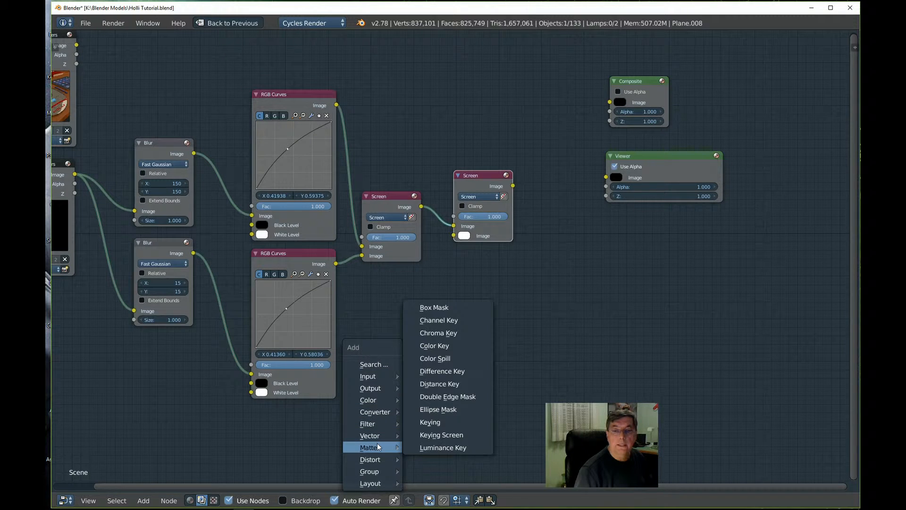
mouse_move(377, 401)
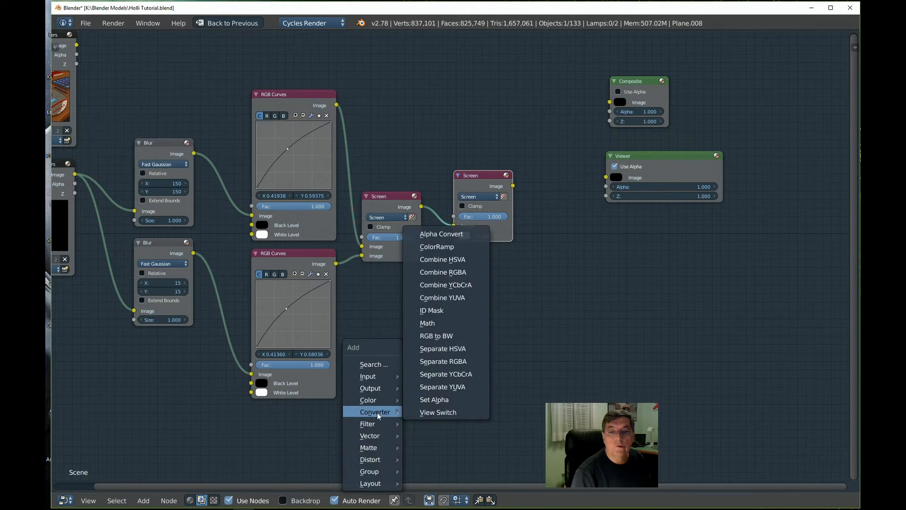
click(428, 372)
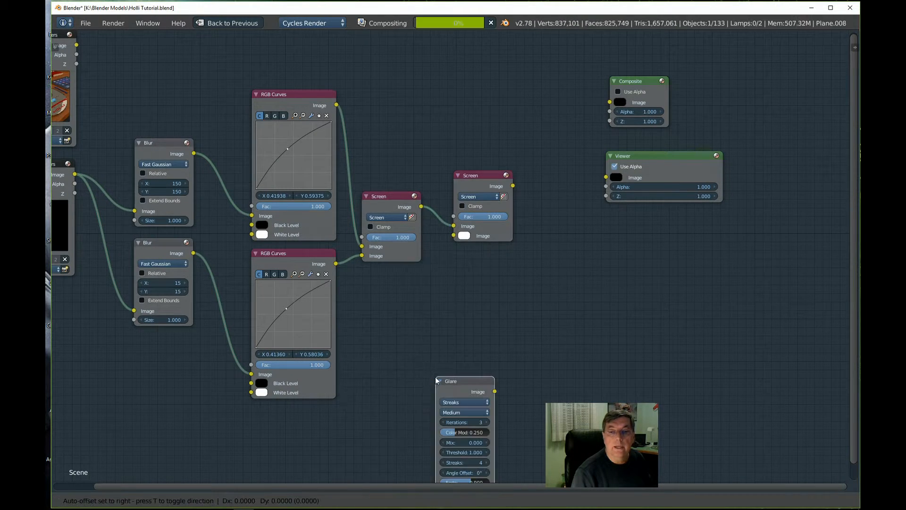
click(386, 320)
Route the Lady Glow layer's Image through the Glare node into the second Screen node's lower Image input, spreading out the Blur and Glare nodes.
key(Home)
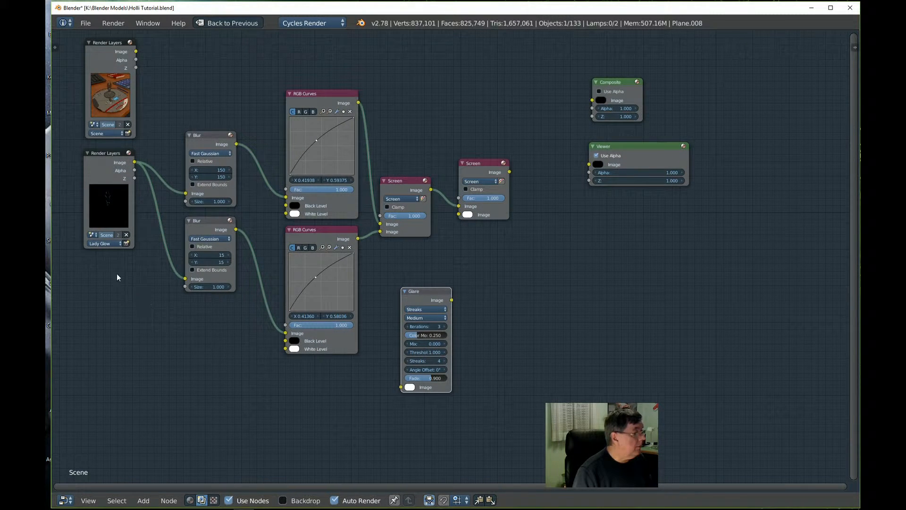
drag(134, 162, 402, 386)
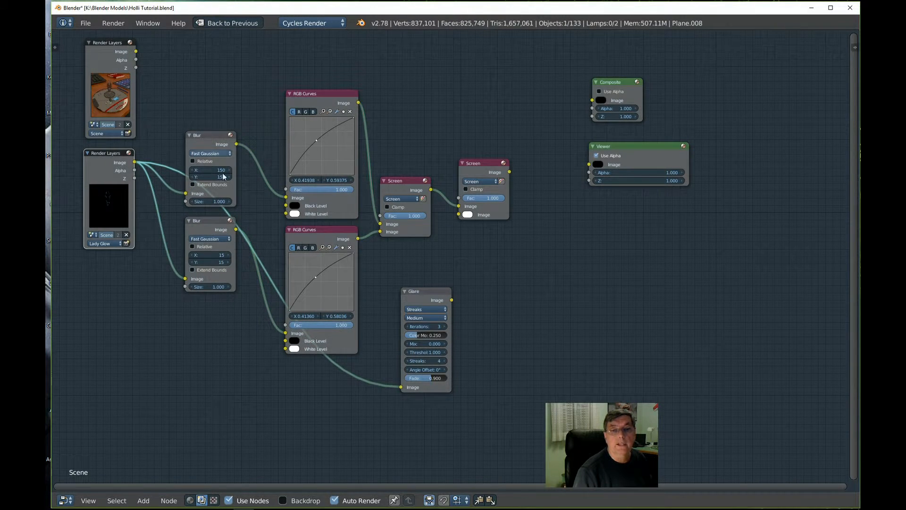
drag(429, 293, 415, 328)
drag(195, 224, 187, 265)
drag(213, 140, 227, 110)
drag(422, 335, 400, 370)
drag(199, 269, 209, 309)
drag(406, 365, 404, 344)
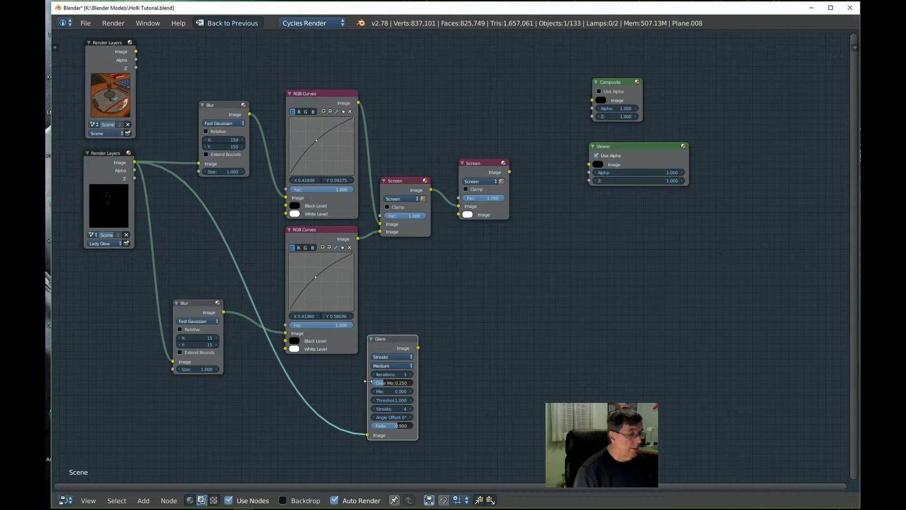
drag(418, 348, 455, 214)
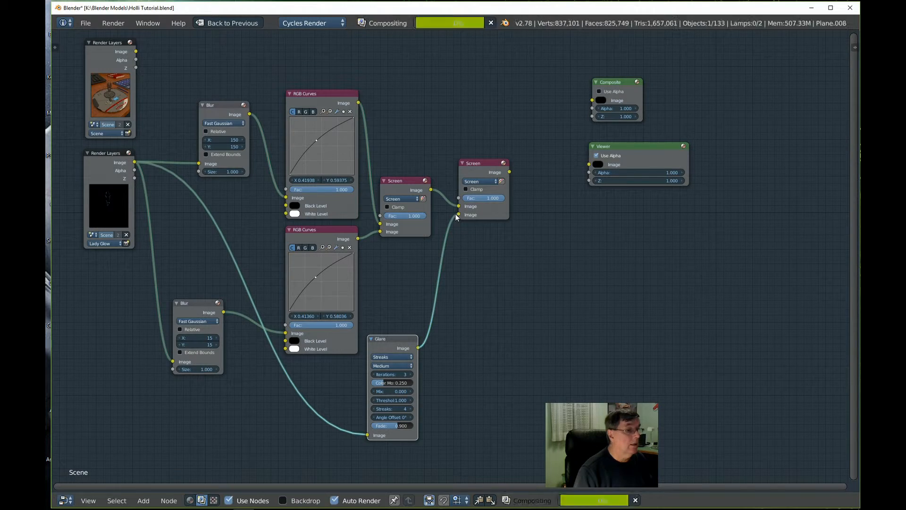
Duplicate the second Screen node above the RGB Curves nodes and link the second Screen's output to the copy's lower Image input.
scroll(491, 236, down, 4)
middle_drag(507, 259, 497, 333)
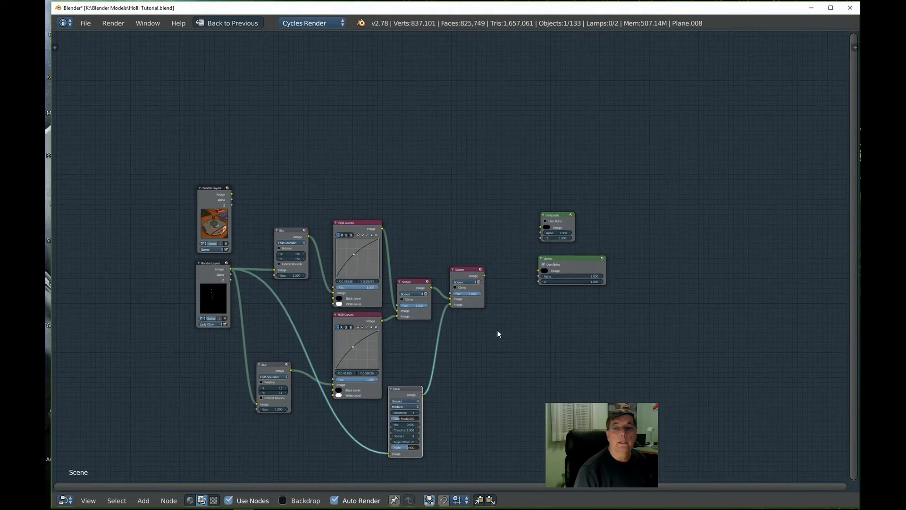
scroll(497, 332, up, 3)
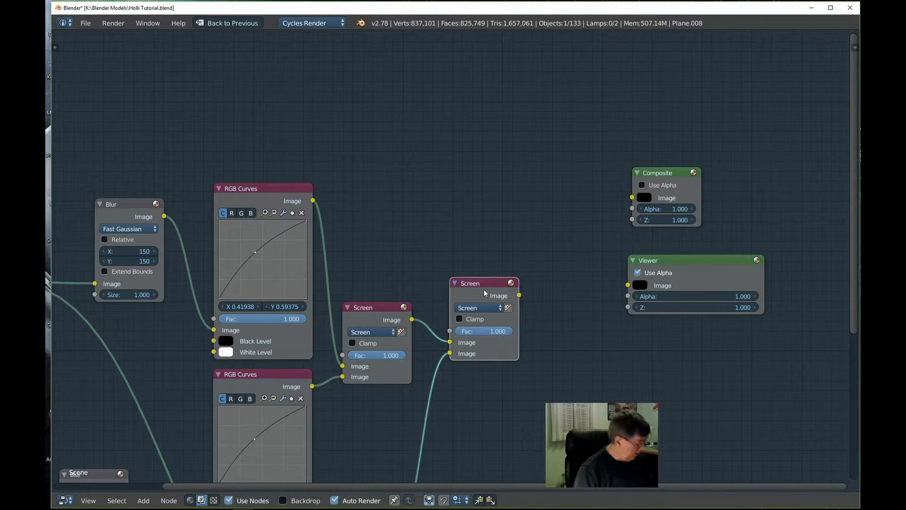
key(shift+d)
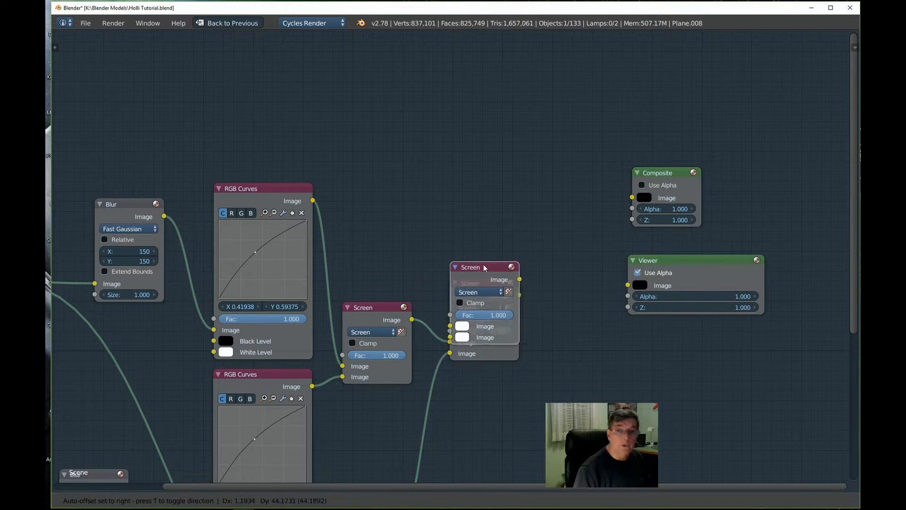
click(416, 81)
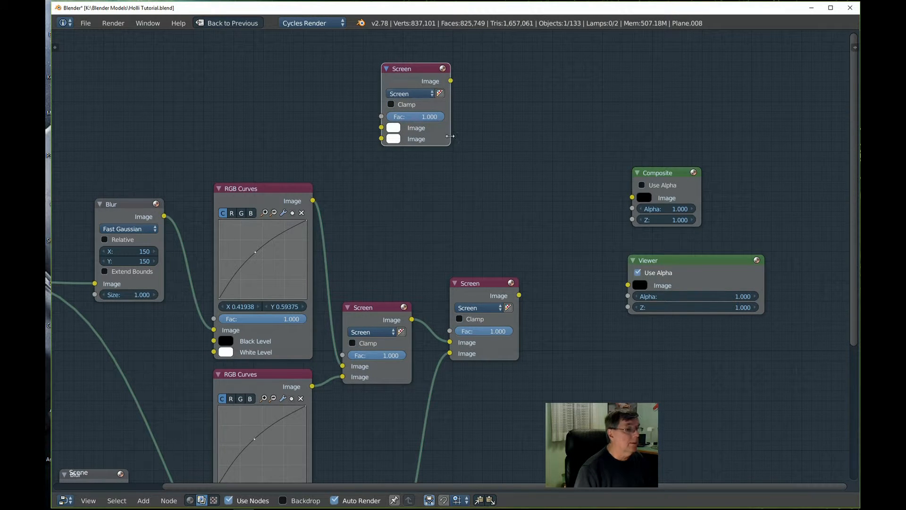
drag(519, 295, 382, 139)
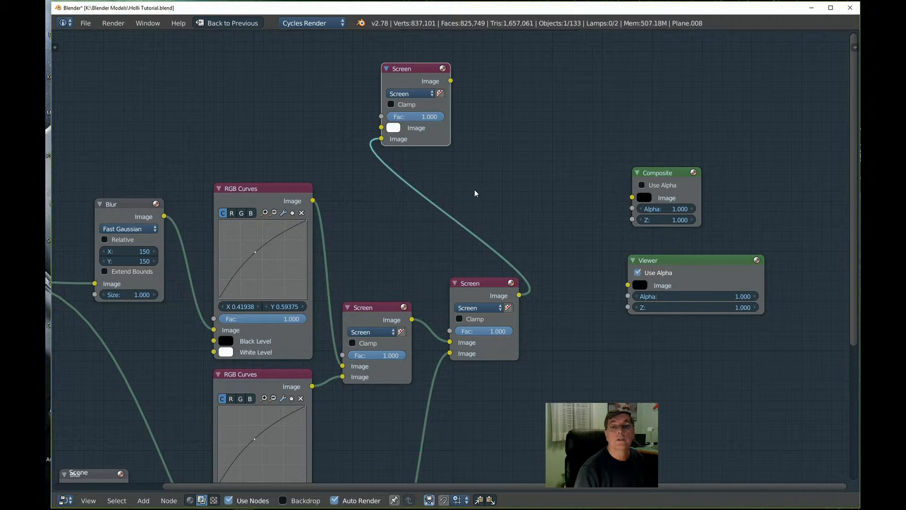
Move the Composite and Viewer nodes up beside the topmost Screen node.
scroll(475, 192, down, 3)
middle_drag(501, 181, 534, 253)
click(657, 250)
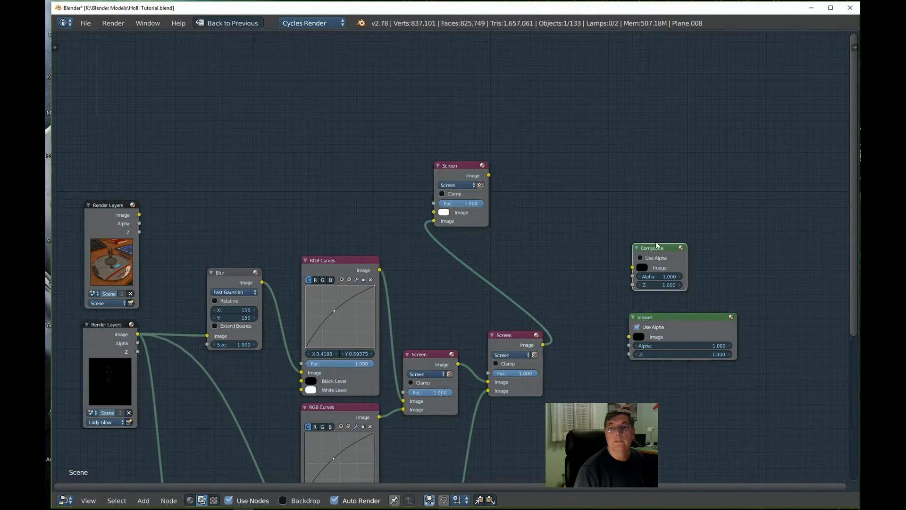
drag(657, 249, 618, 151)
drag(677, 332, 624, 232)
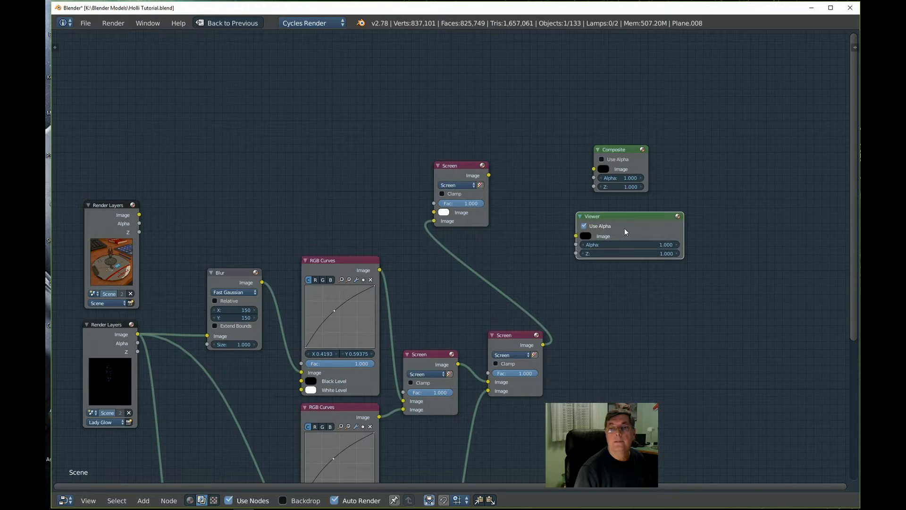
Move the Scene layer's Render Layers node above the upper Blur node, closer to the topmost Screen node.
scroll(525, 237, down, 1)
middle_drag(455, 245, 583, 218)
click(289, 183)
drag(289, 183, 387, 118)
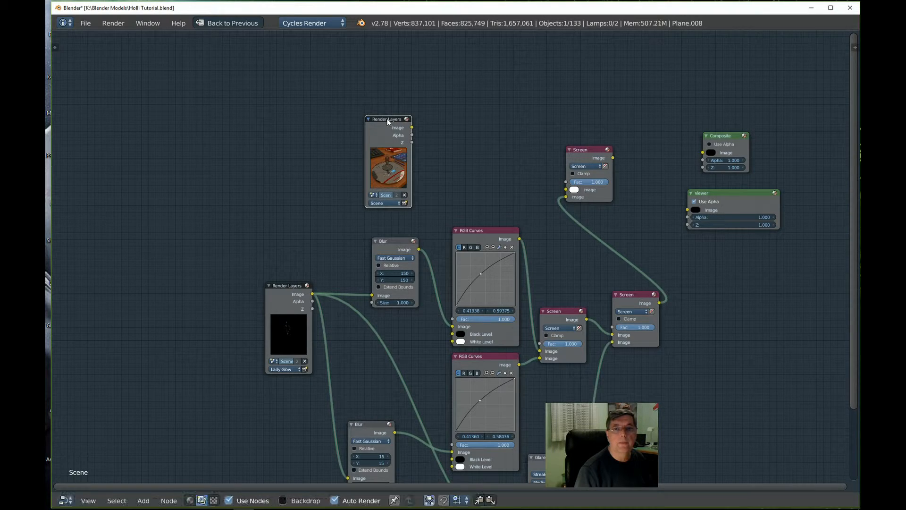
scroll(521, 220, down, 1)
middle_drag(521, 220, 437, 265)
scroll(427, 284, up, 7)
scroll(330, 252, up, 2)
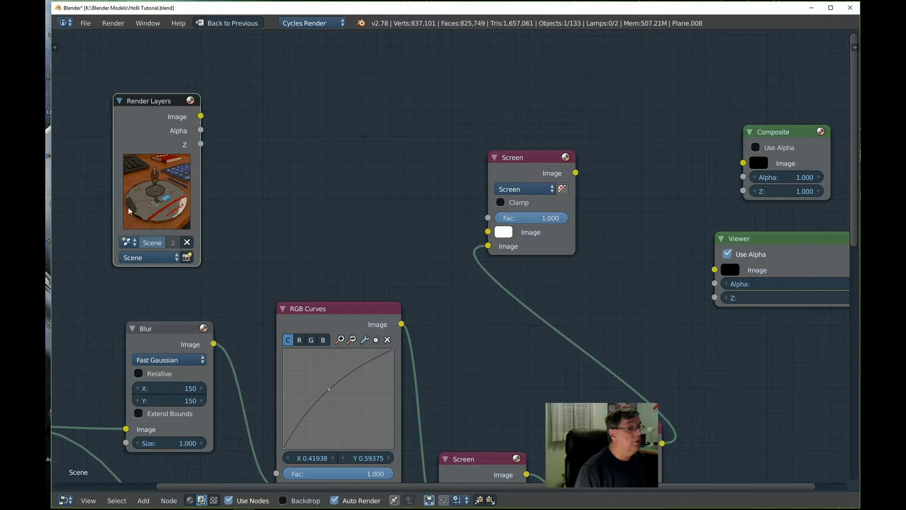
Link the Scene layer's Image to the topmost Screen node's upper Image input and that Screen's output to both Composite and Viewer.
drag(200, 116, 487, 231)
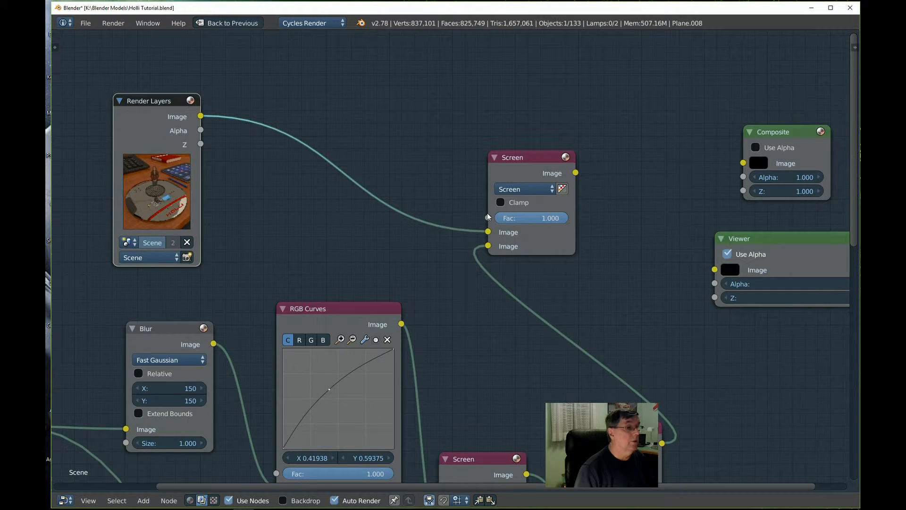
drag(575, 173, 739, 163)
drag(576, 174, 714, 270)
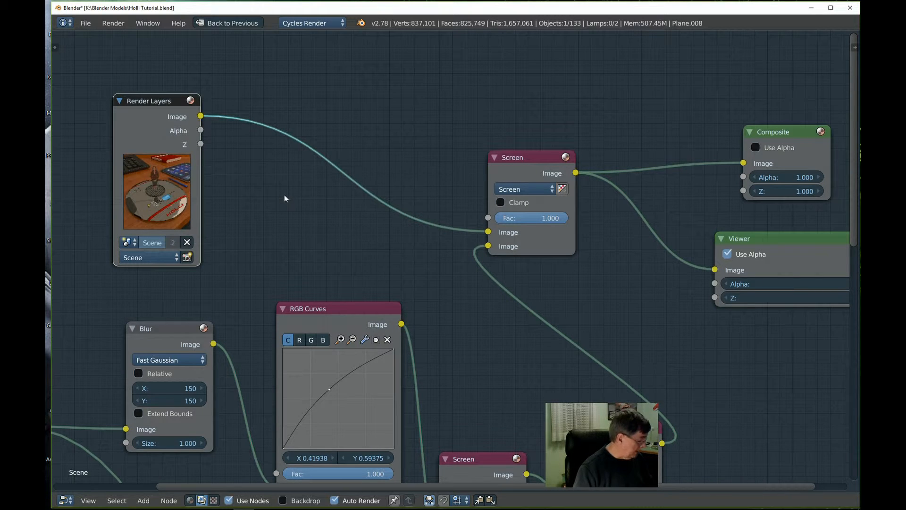
Insert a Bright/Contrast node into the link between the Scene layer's Render Layers node and the topmost Screen node.
key(shift+a)
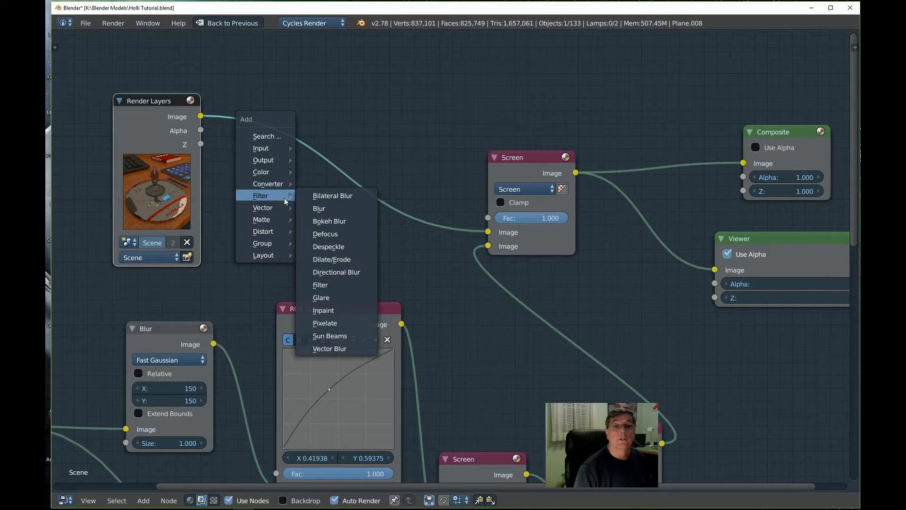
mouse_move(277, 203)
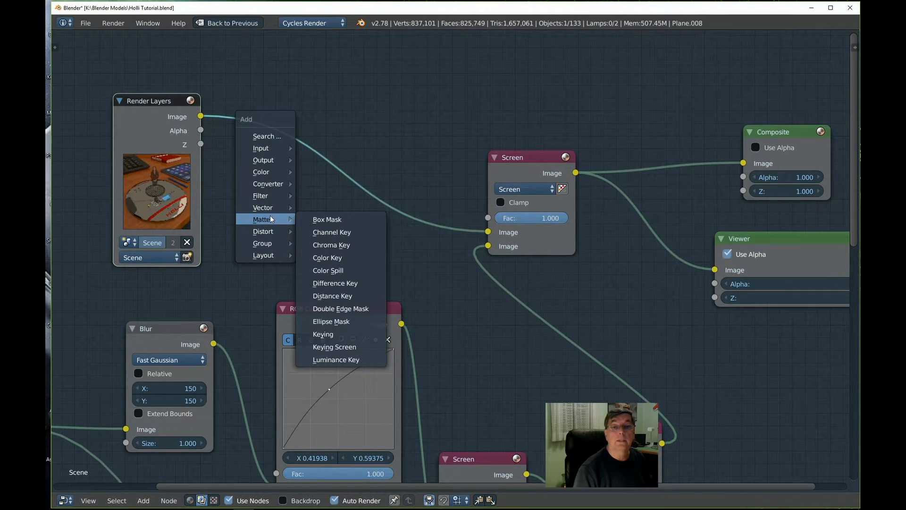
mouse_move(264, 175)
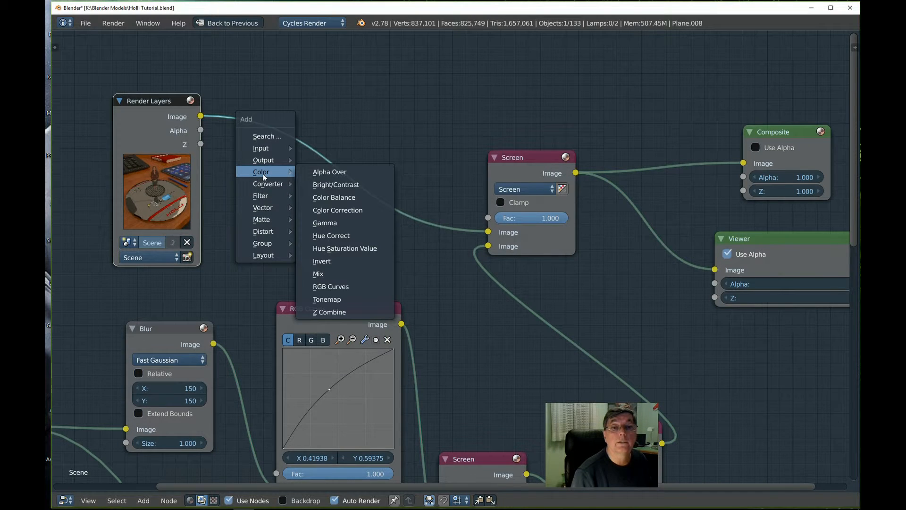
click(321, 185)
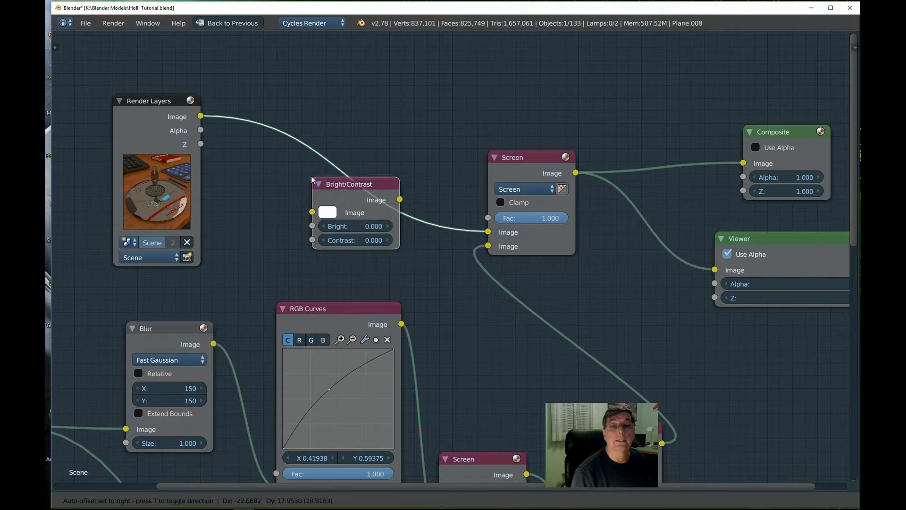
click(290, 143)
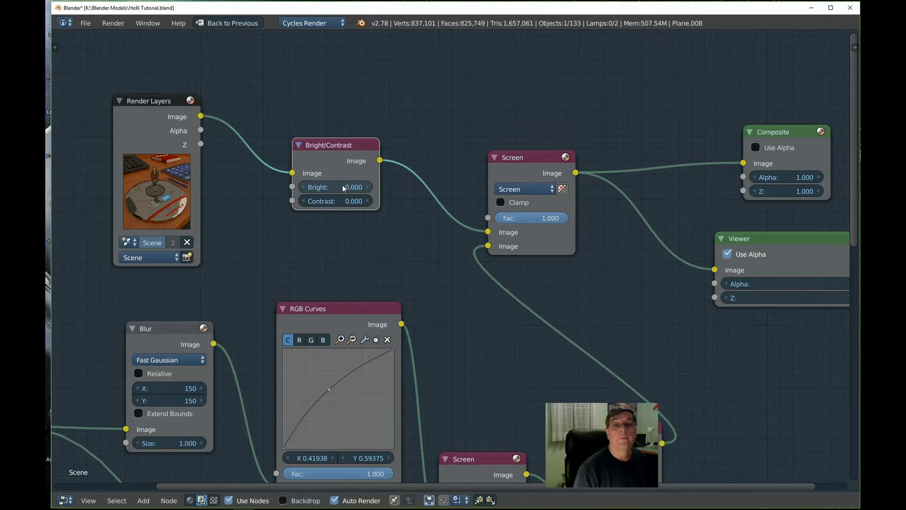
Set the Bright/Contrast node's Bright to 1.000 and Contrast to 2.000.
click(355, 186)
text(01.)
key(Return)
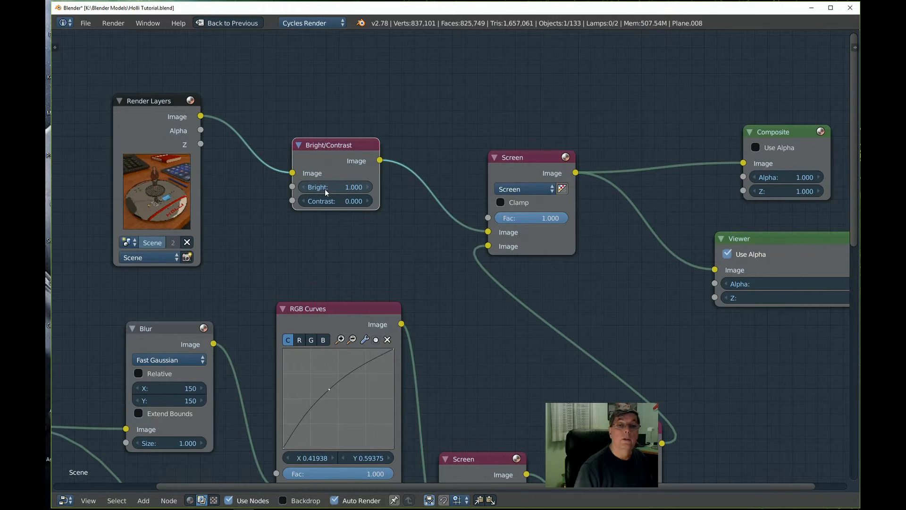
click(333, 202)
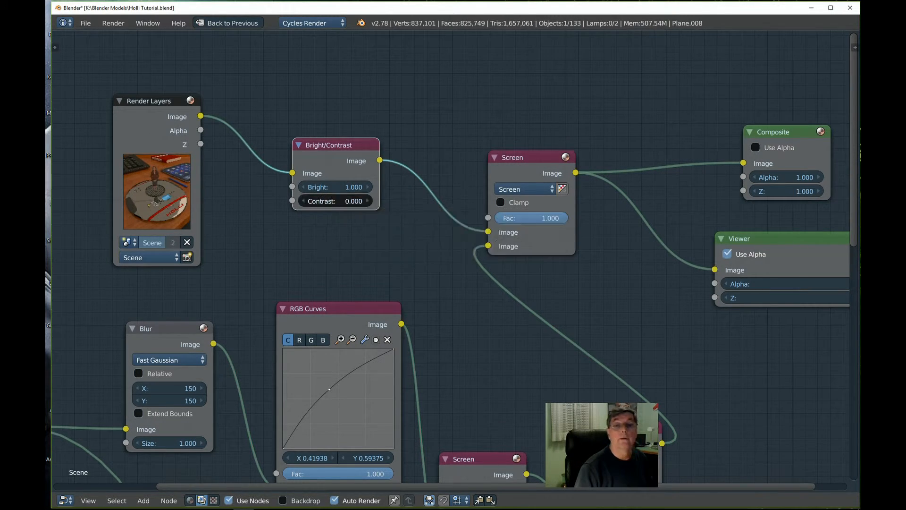
text(2.0)
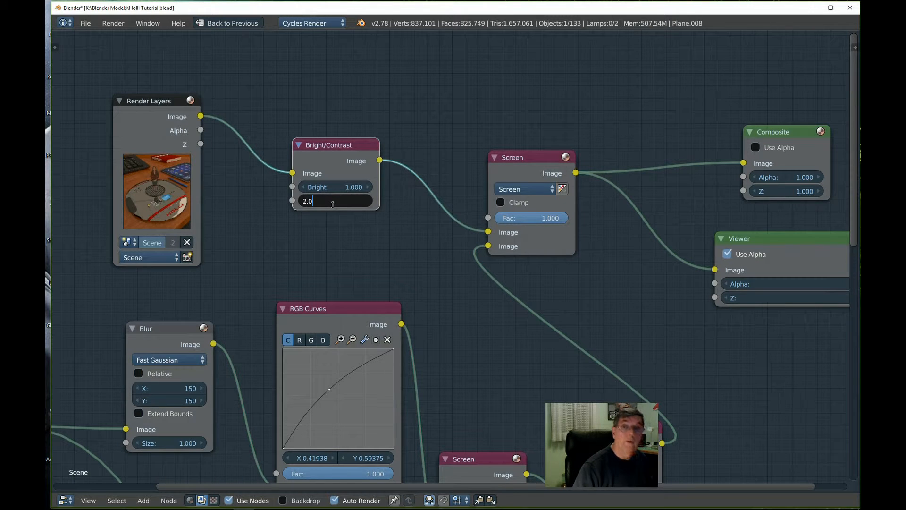
key(Return)
Turn on the Backdrop to preview the composited image behind the nodes.
scroll(307, 246, down, 3)
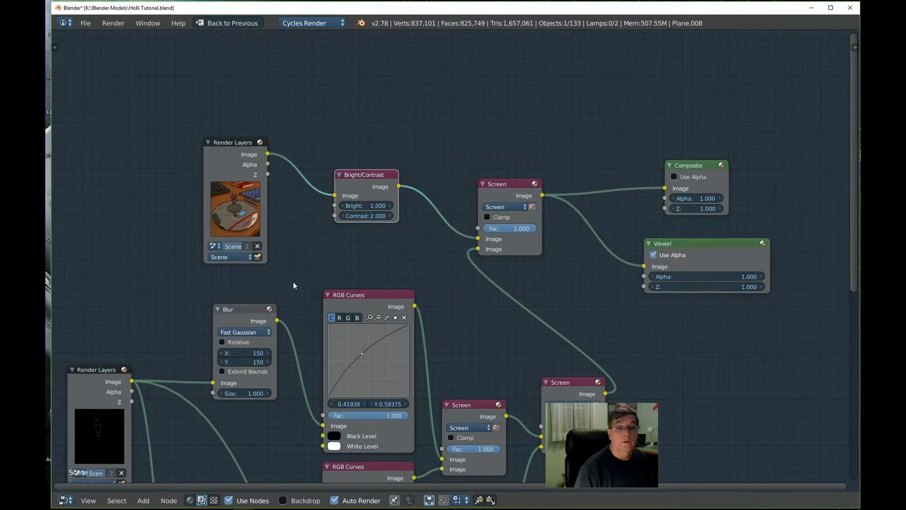
middle_drag(408, 250, 388, 201)
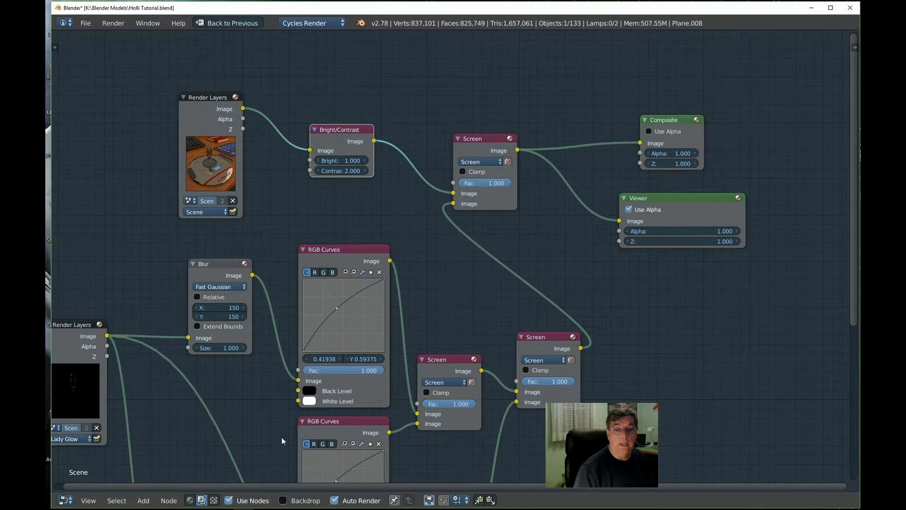
click(282, 500)
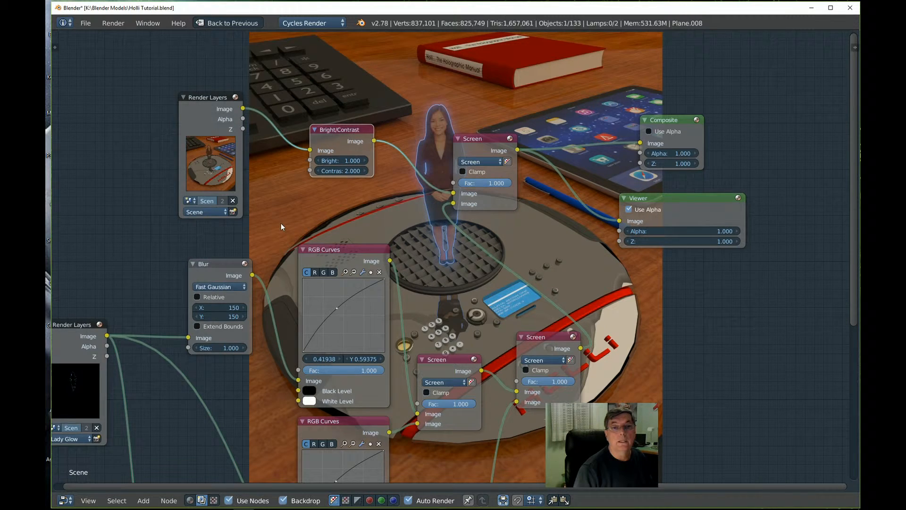
scroll(281, 223, down, 2)
scroll(285, 238, down, 1)
scroll(288, 233, up, 3)
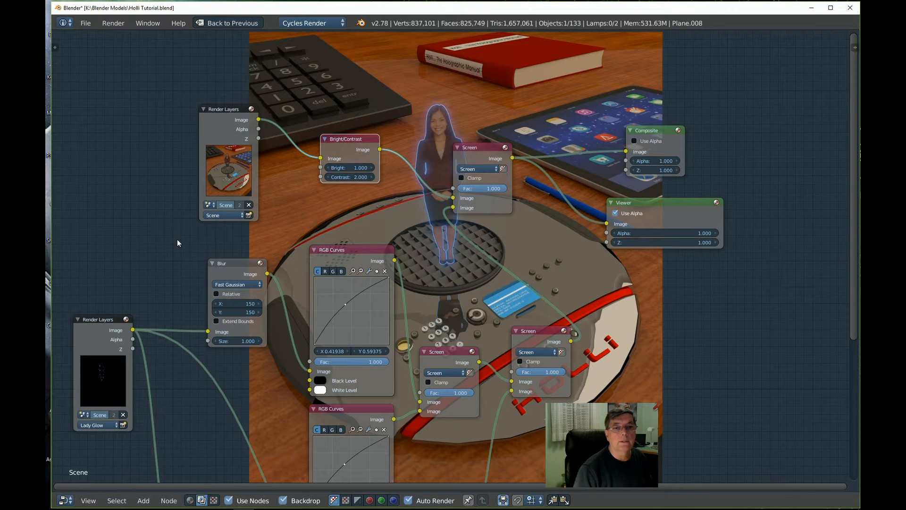
middle_drag(177, 239, 168, 220)
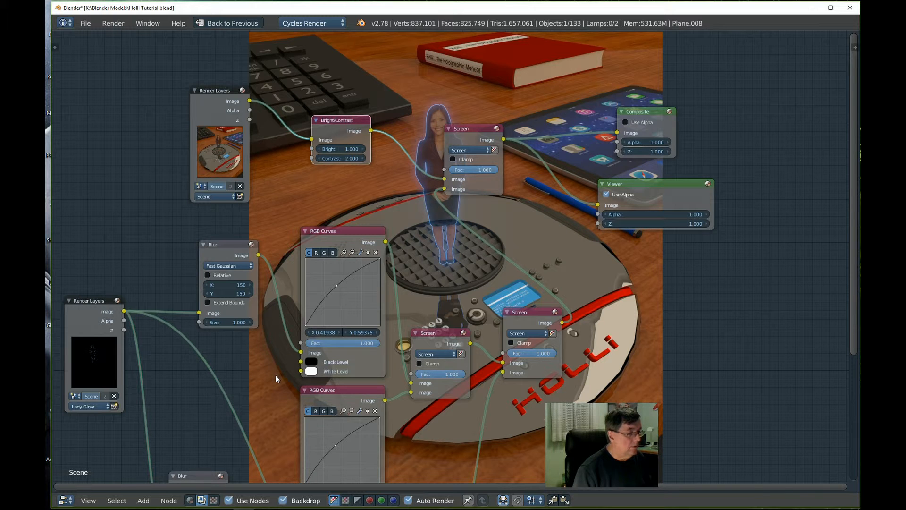
Set the Glare node's Iterations to 5 and its Color Modulation to 0.000.
middle_drag(496, 410, 492, 215)
scroll(452, 400, up, 3)
middle_drag(442, 423, 471, 286)
scroll(424, 330, up, 6)
scroll(423, 330, up, 2)
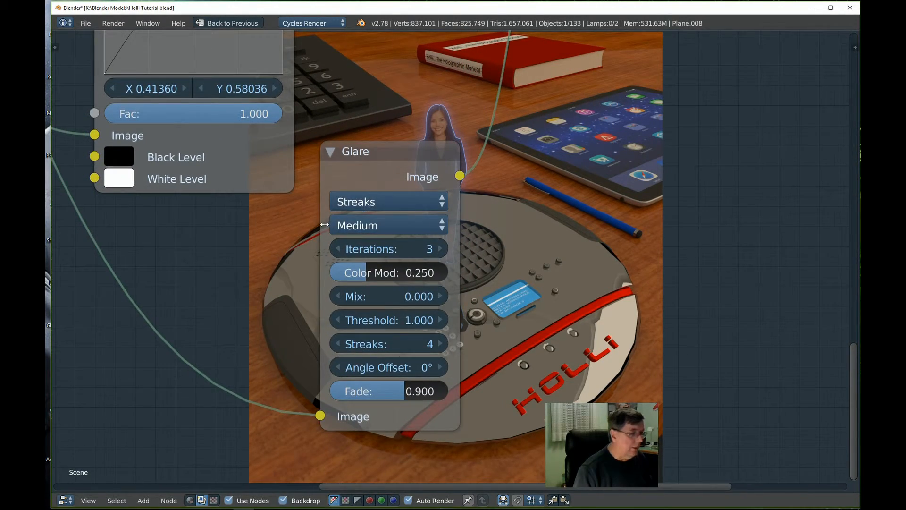
click(440, 249)
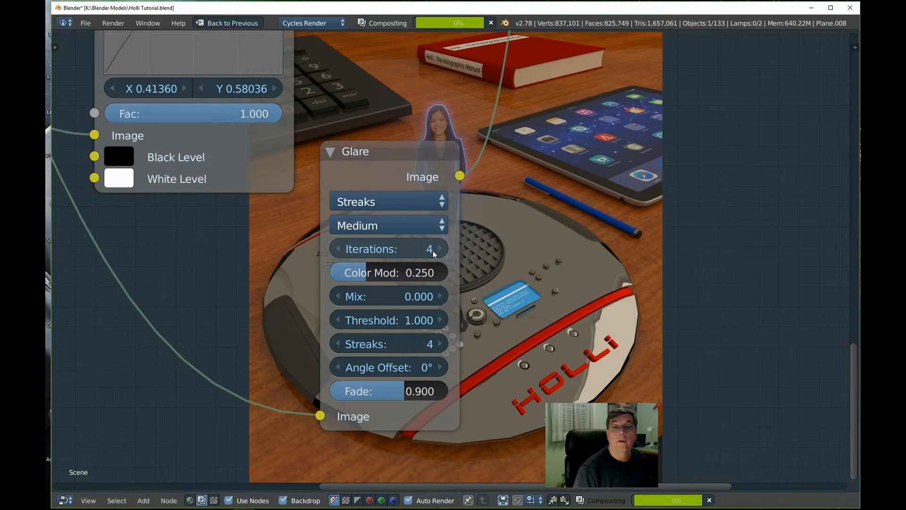
click(440, 249)
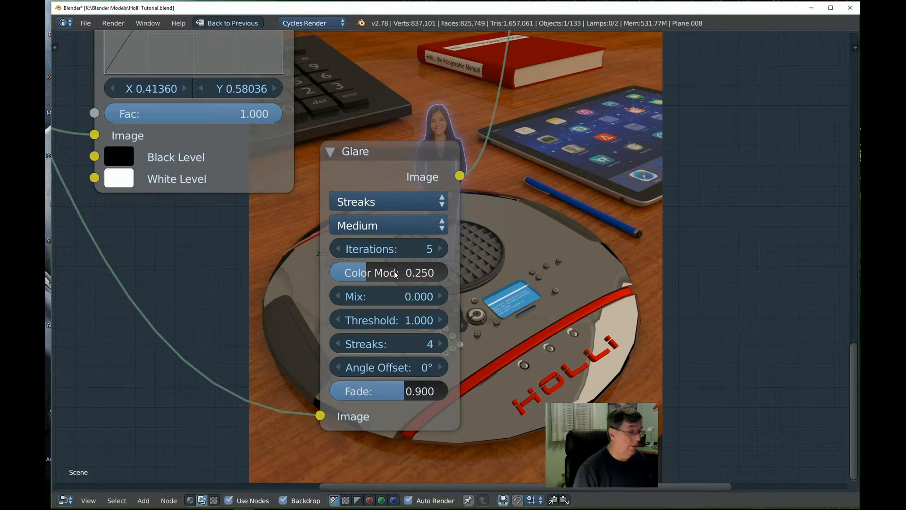
drag(367, 274, 331, 273)
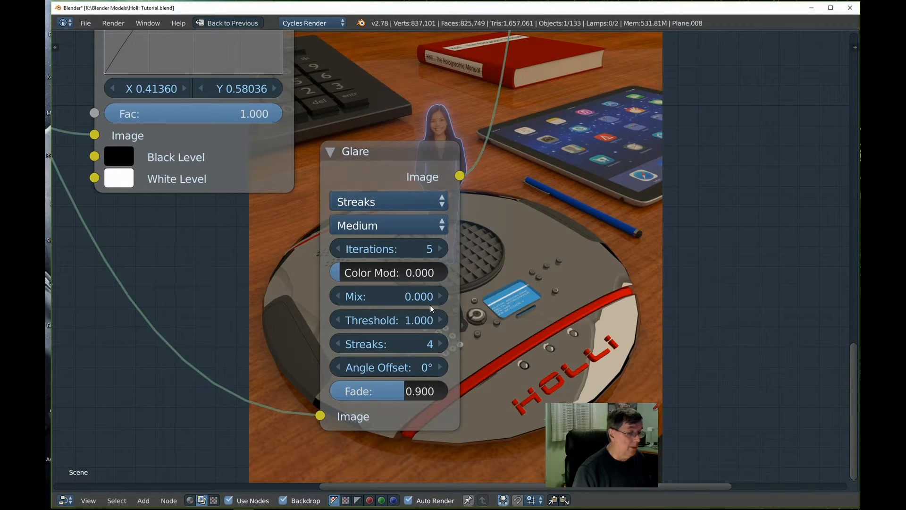
Set the Glare node's Mix to 1.000, Threshold to 0.000 and Streaks to 7.
click(422, 293)
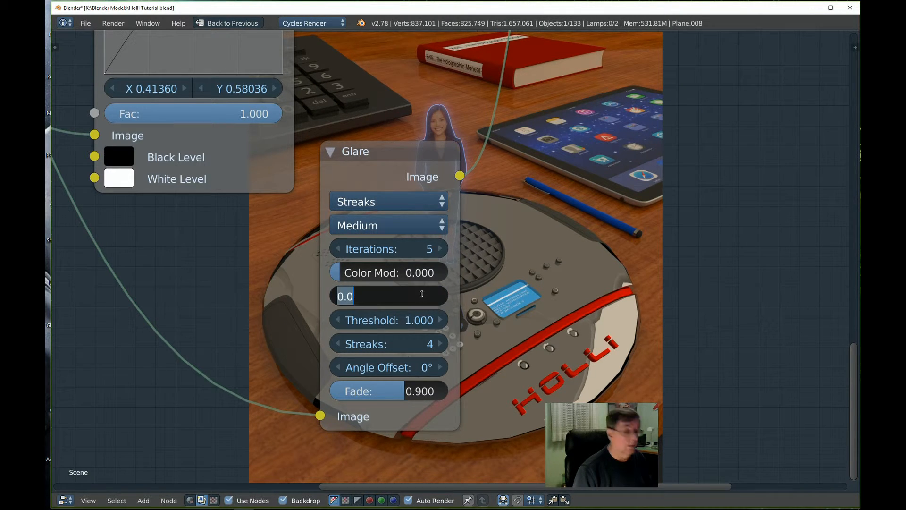
text(1.0)
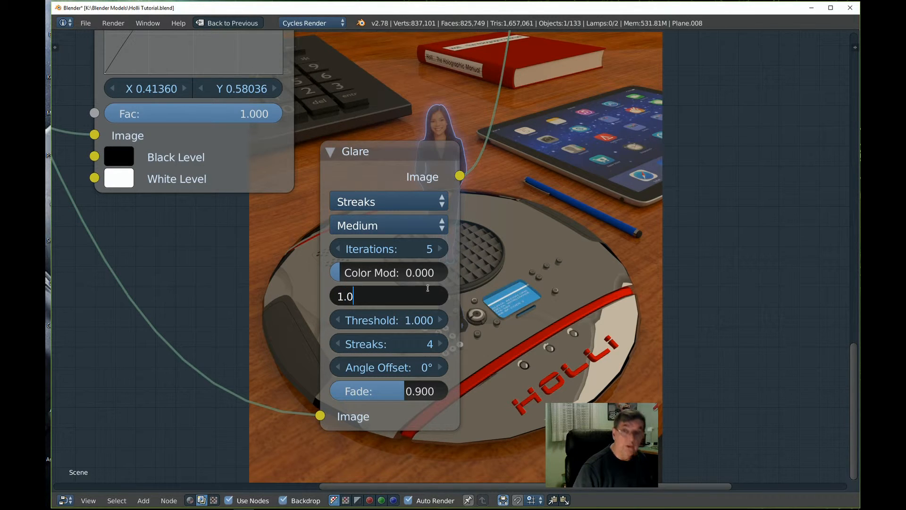
key(Return)
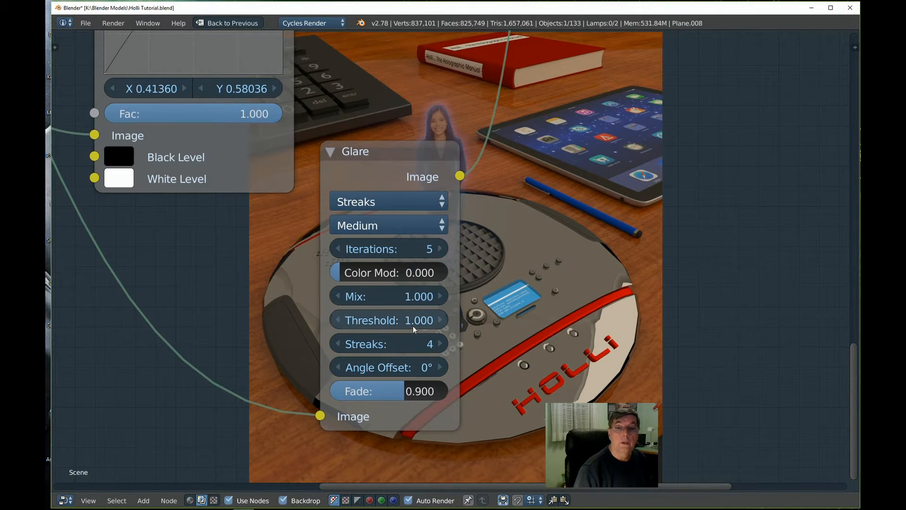
drag(423, 325, 402, 325)
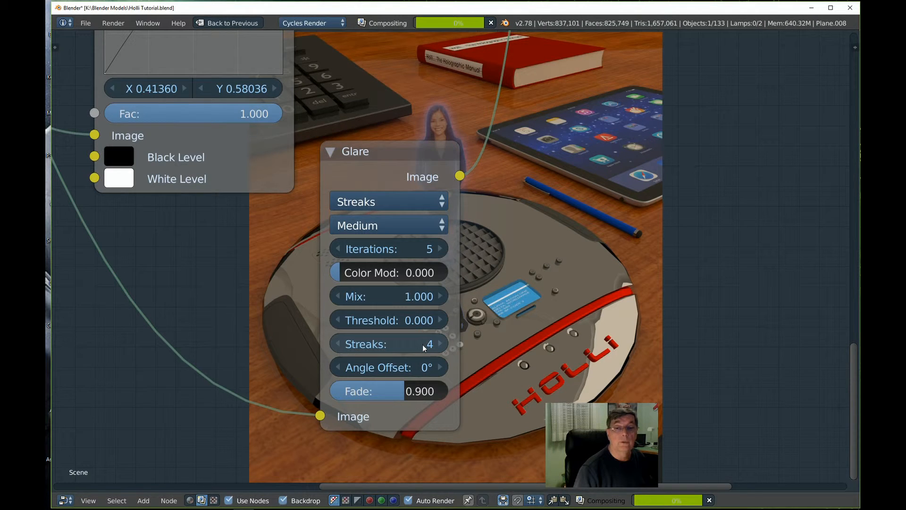
click(443, 345)
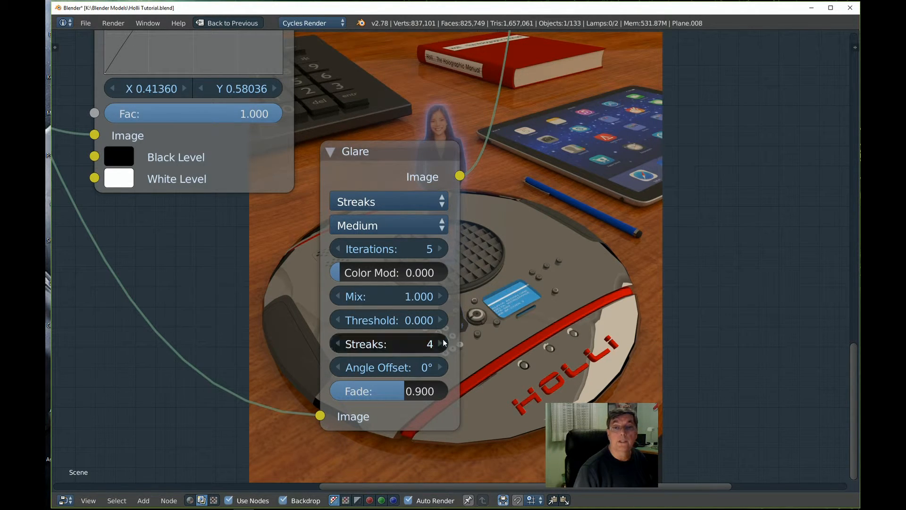
click(441, 344)
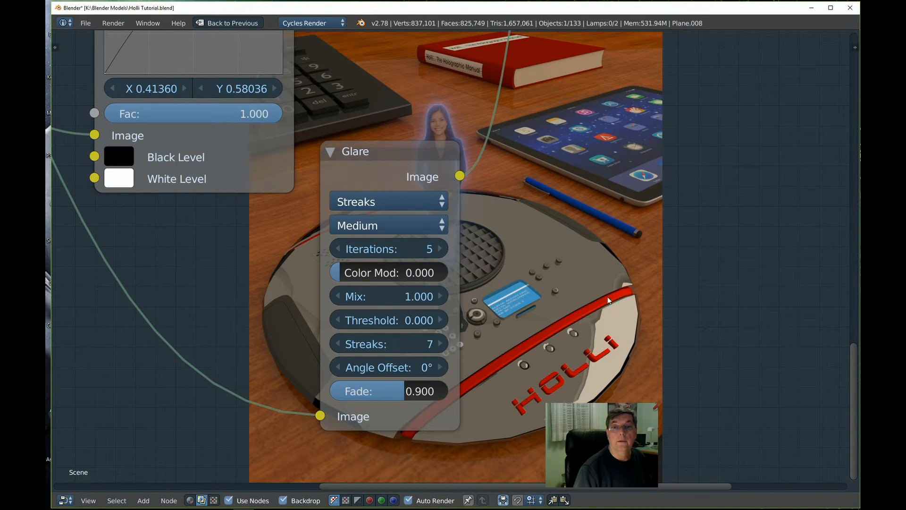
Examine the lady's glow in the backdrop image and look over the complete compositing node tree.
scroll(609, 302, down, 4)
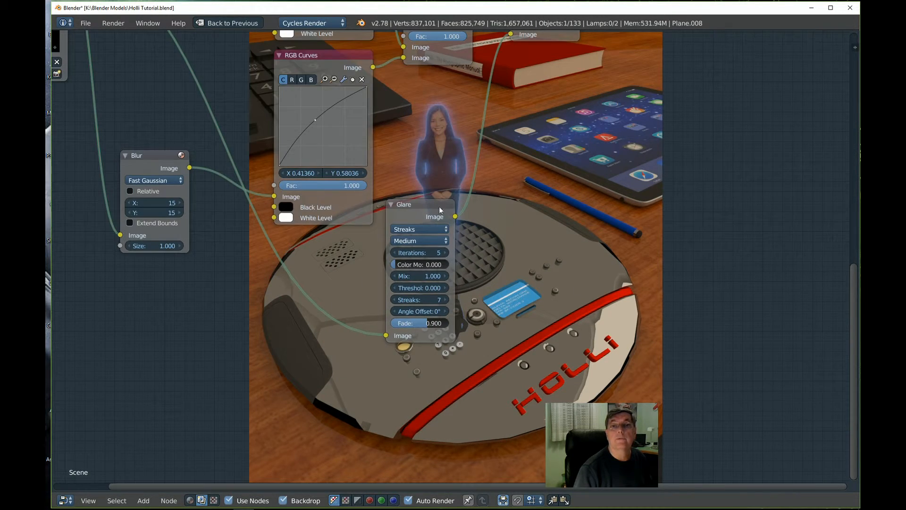
scroll(609, 217, down, 5)
middle_drag(602, 219, 401, 262)
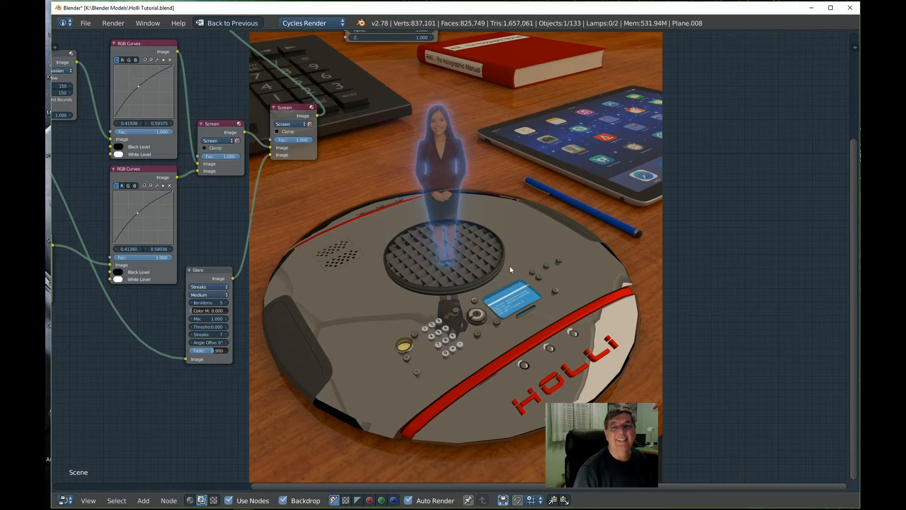
scroll(452, 190, up, 1)
scroll(465, 196, down, 2)
middle_drag(399, 255, 568, 328)
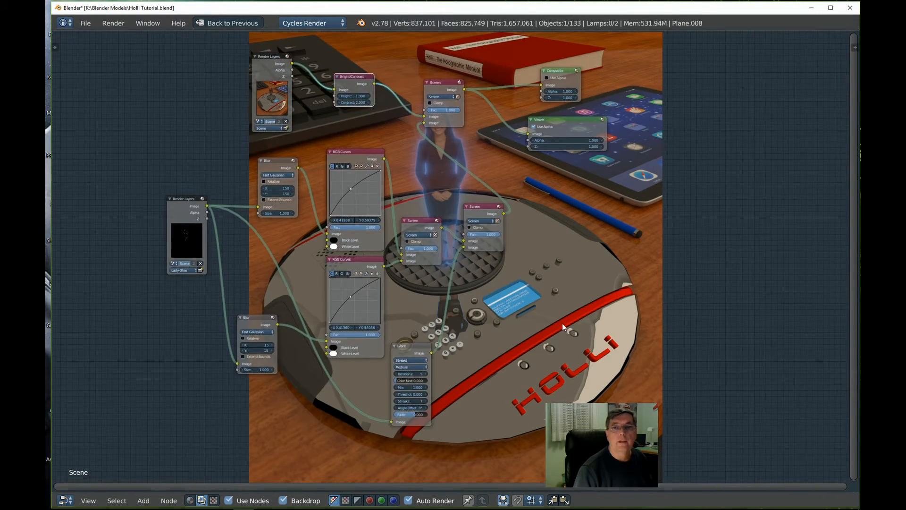
scroll(528, 310, down, 1)
scroll(500, 291, up, 1)
scroll(506, 290, up, 1)
scroll(439, 351, down, 1)
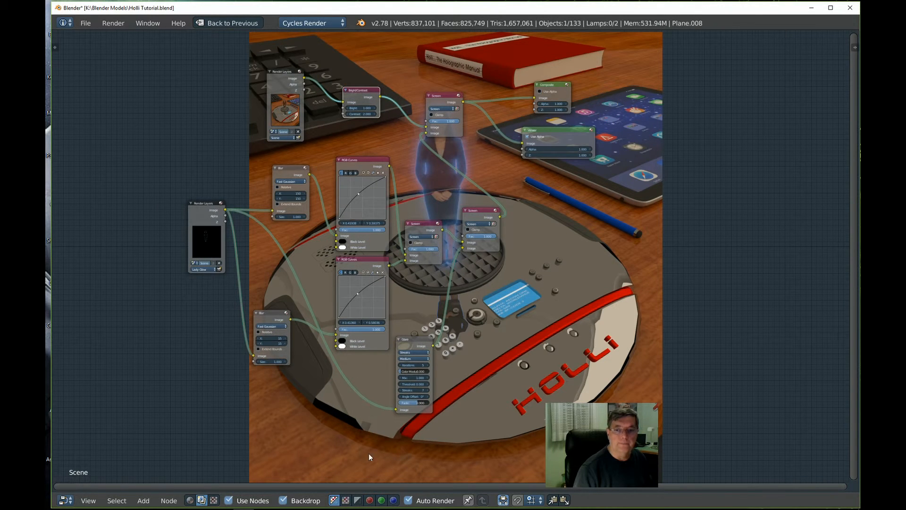
scroll(533, 358, down, 1)
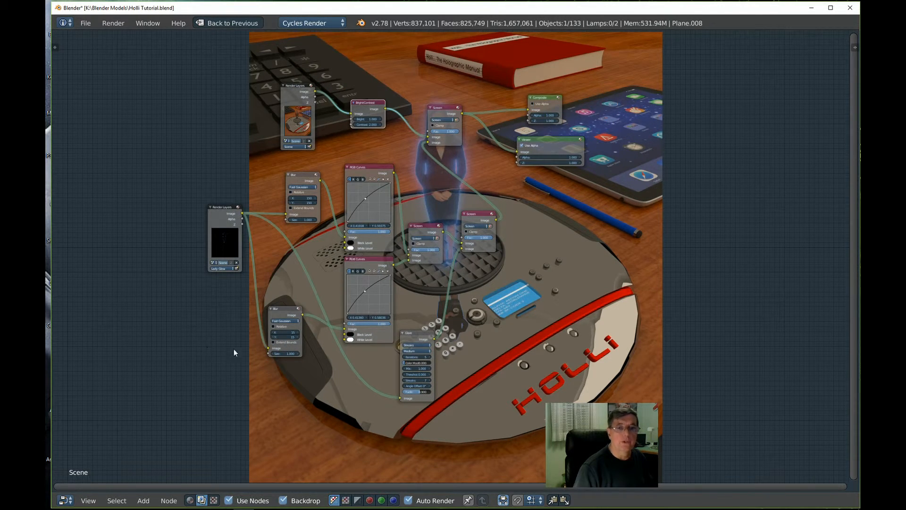
Return the node editor from full screen to the Compositing layout and fit the whole node tree in it.
click(229, 23)
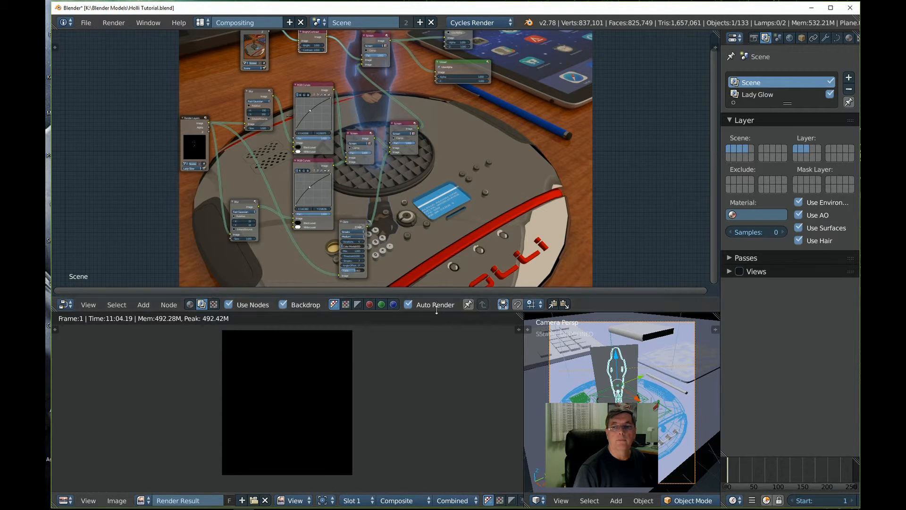
scroll(425, 389, down, 2)
scroll(410, 360, up, 2)
scroll(447, 178, down, 1)
scroll(447, 177, down, 1)
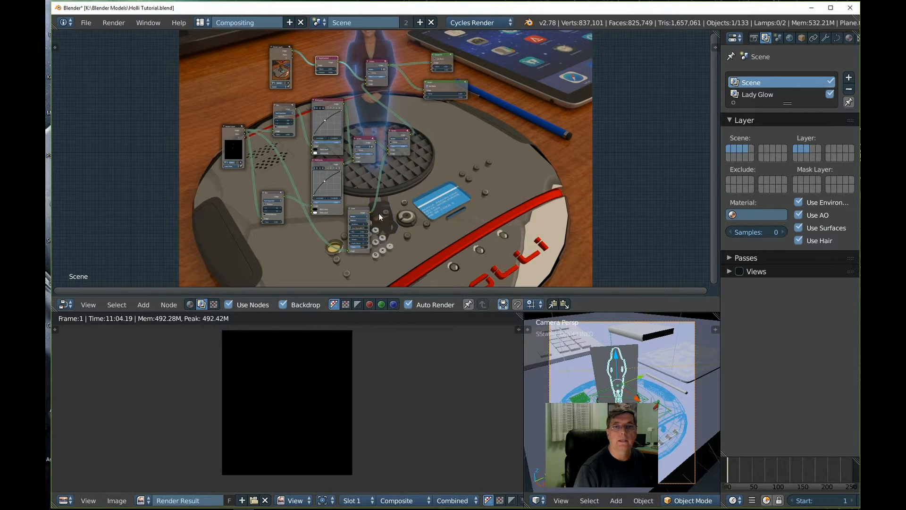
Switch to the Default screen layout and enlarge the 3D view by lowering its border with the node editor.
click(208, 23)
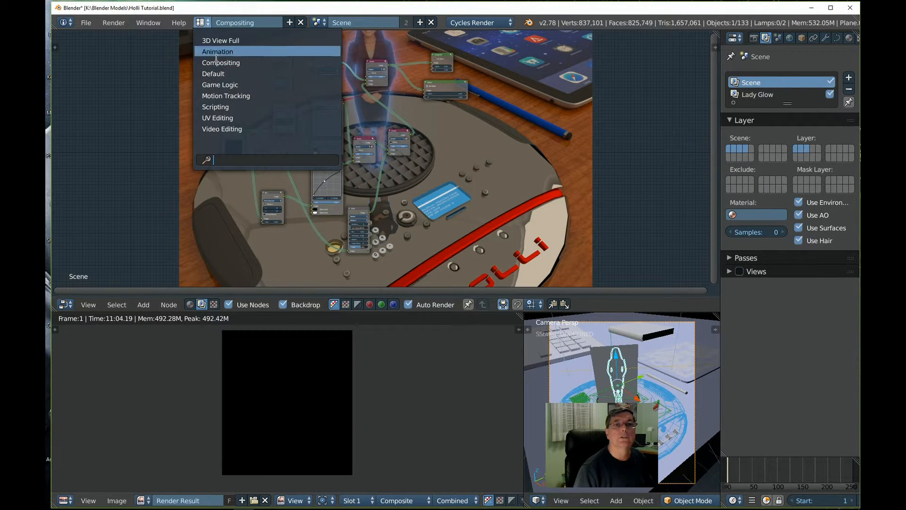
click(250, 74)
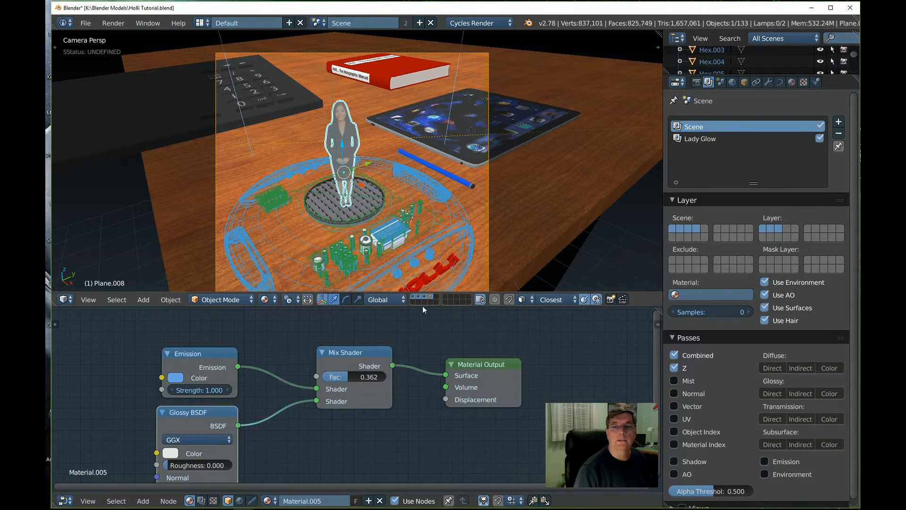
drag(422, 307, 409, 351)
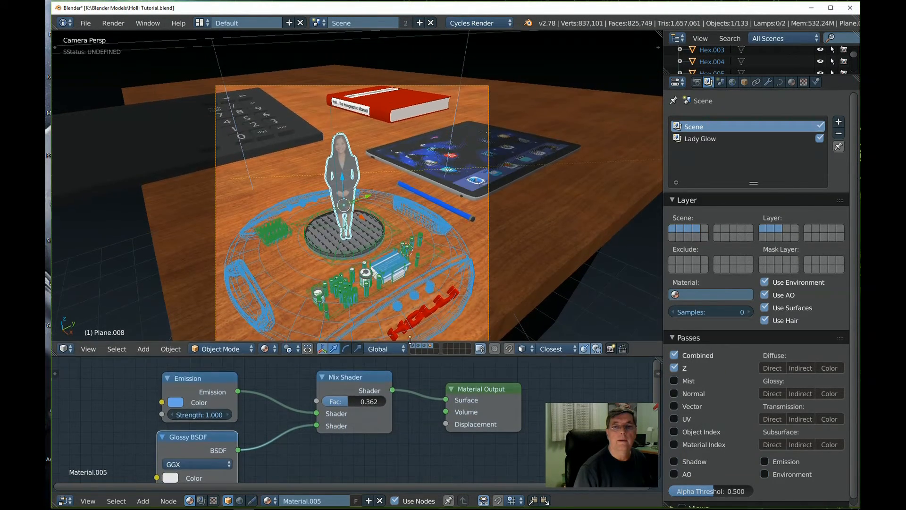
scroll(413, 259, down, 2)
scroll(413, 259, up, 3)
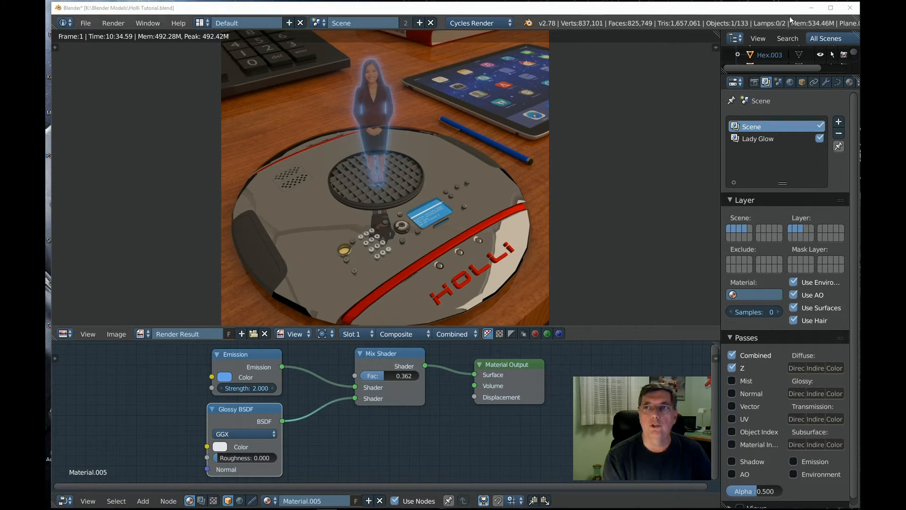
Minimize Blender to the desktop, view the source image Holli.png in Photos and close it.
click(811, 9)
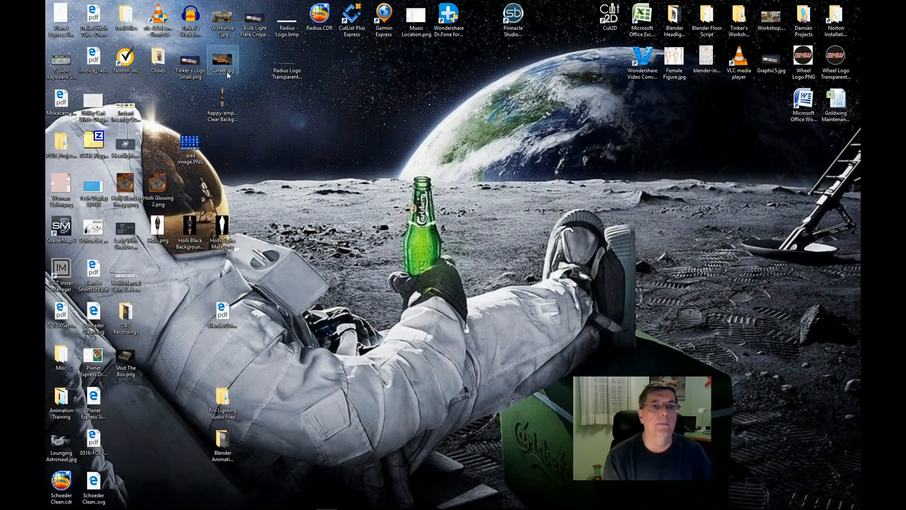
double_click(157, 227)
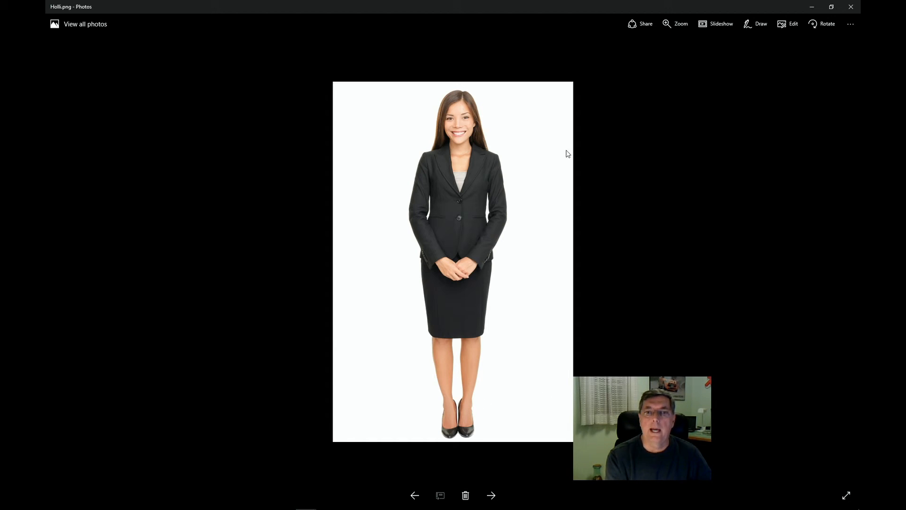
click(851, 8)
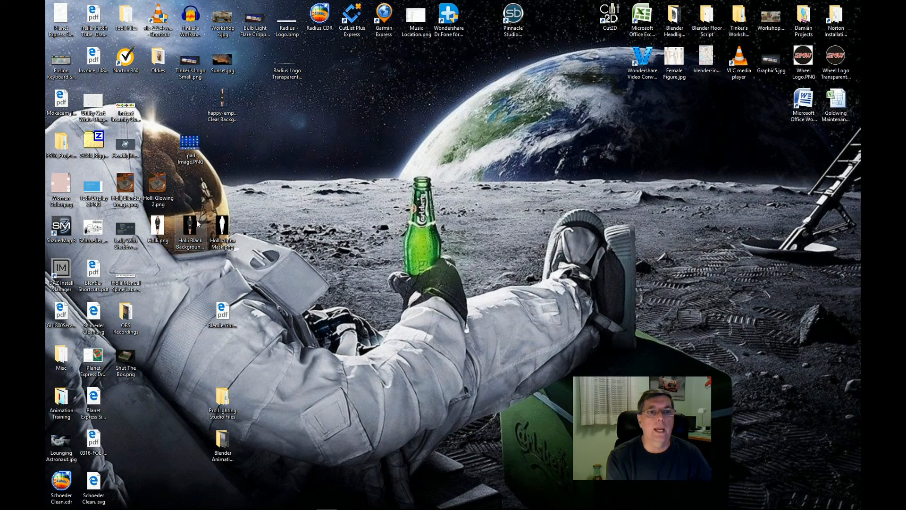
View Holli Black Background.png, close it, and open the finished render Holli Glowing 2.png from the desktop.
double_click(192, 236)
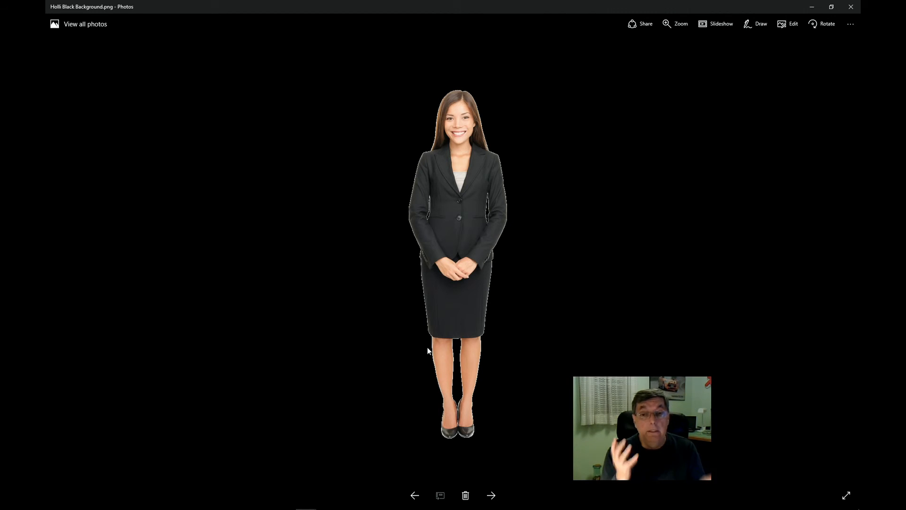
click(851, 7)
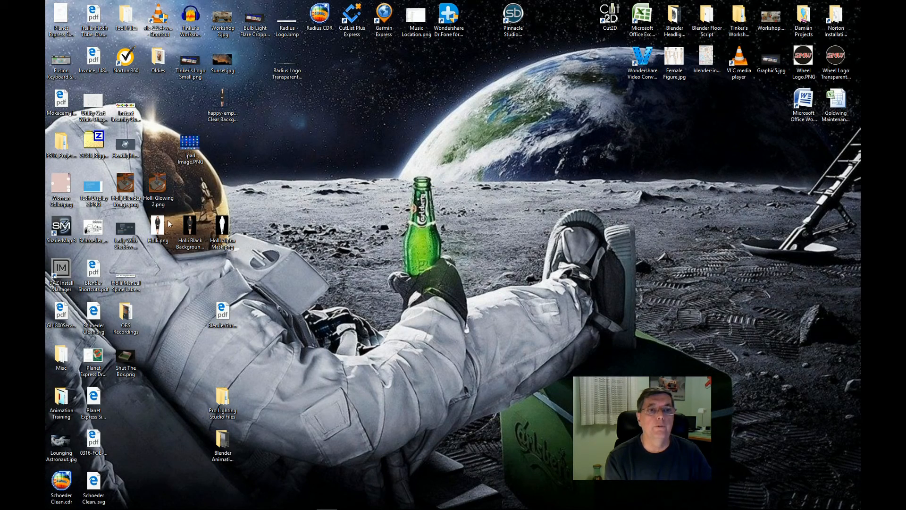
double_click(158, 182)
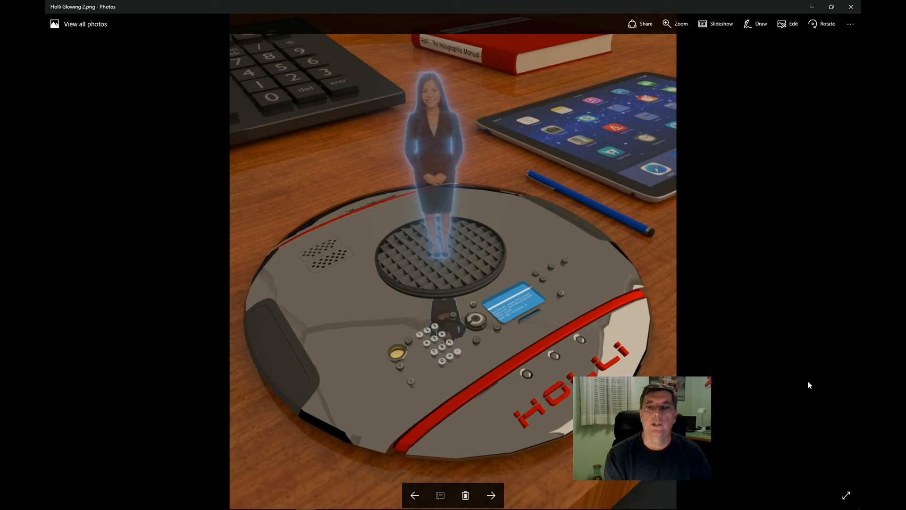